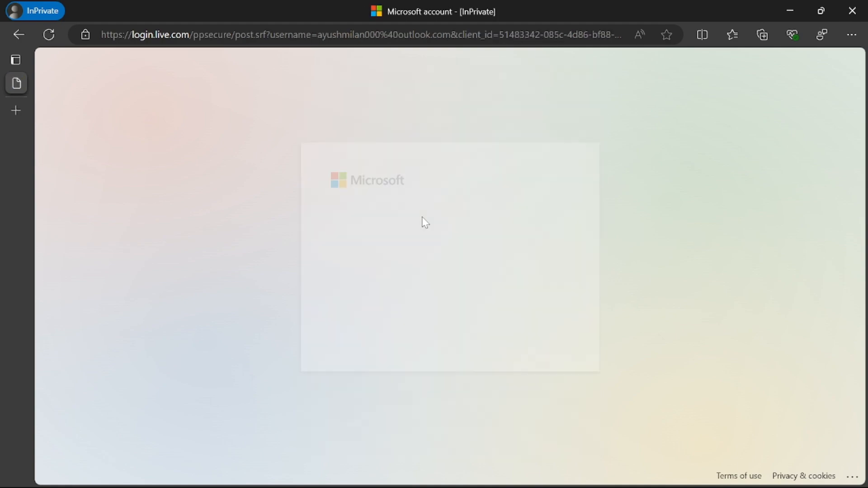
Step: Complete the Microsoft account sign-in to Content Safety Studio and view the list of other Azure AI studios
left_click(530, 334)
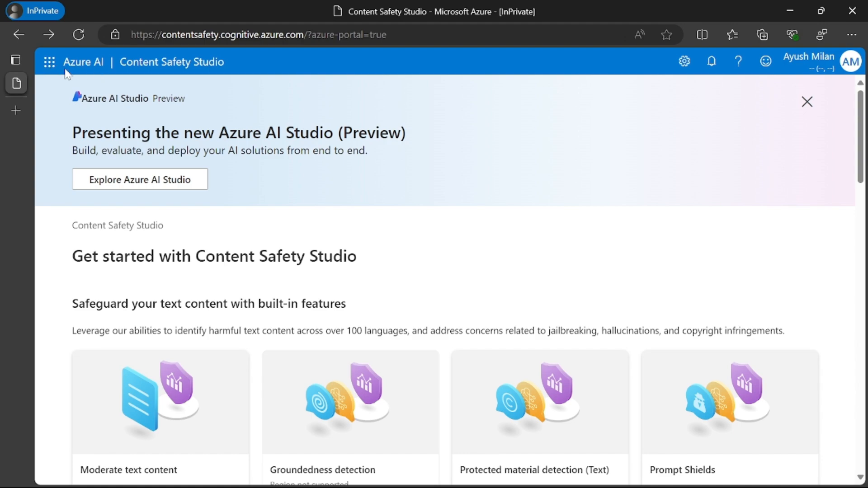
left_click(50, 64)
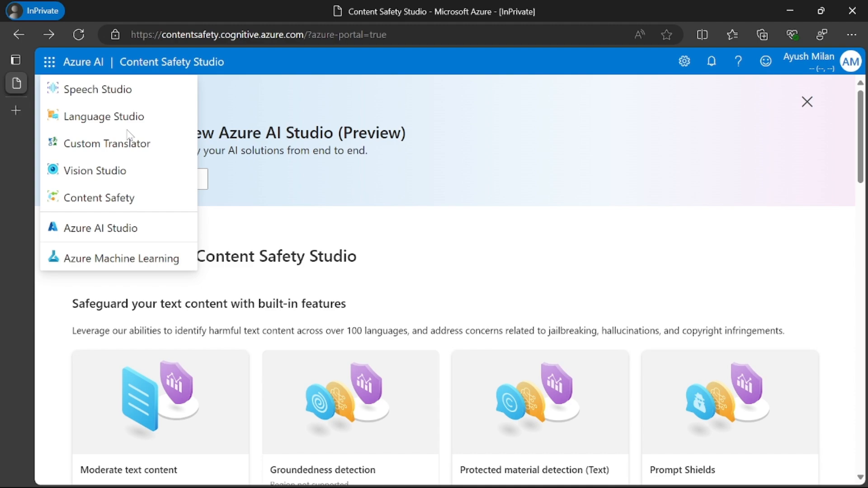
left_click(496, 70)
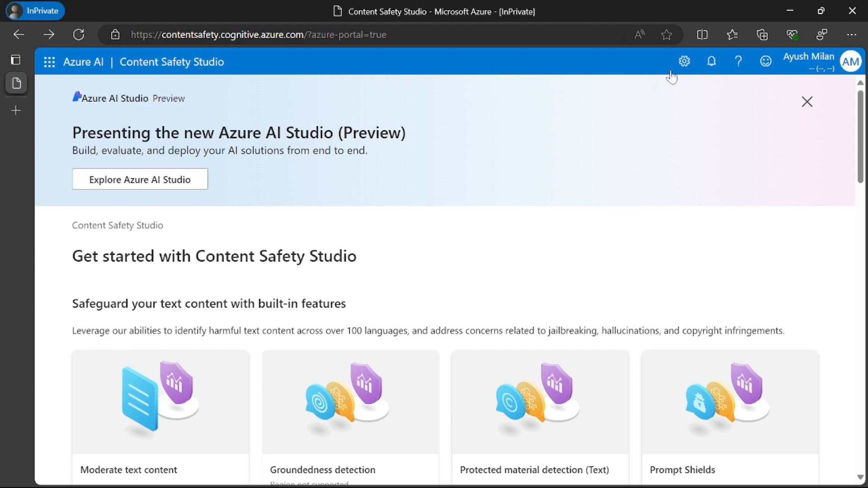
Step: Check the current resource, subscription and role assignments in the studio's resource settings and start creating a new resource
left_click(684, 61)
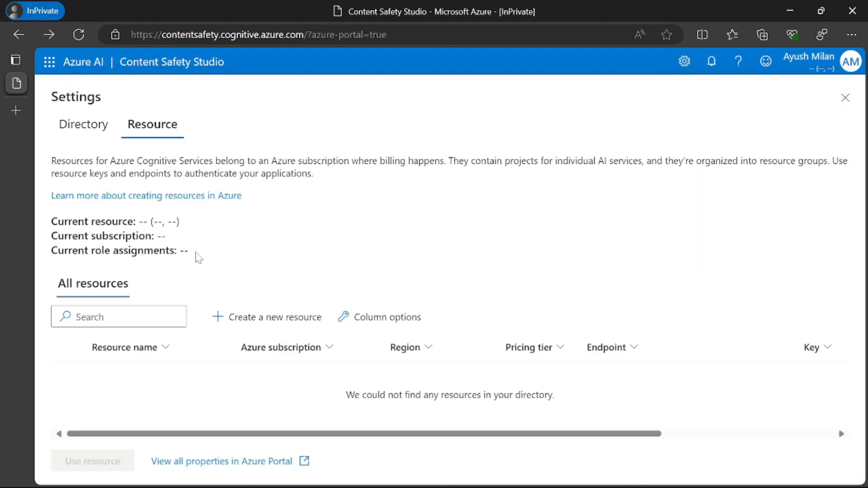
left_click_drag(80, 221, 155, 236)
left_click_drag(89, 250, 218, 260)
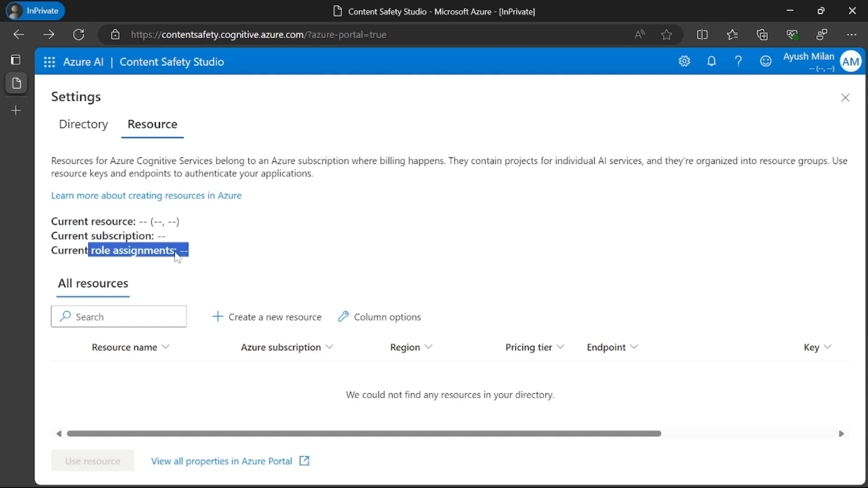
left_click(160, 253)
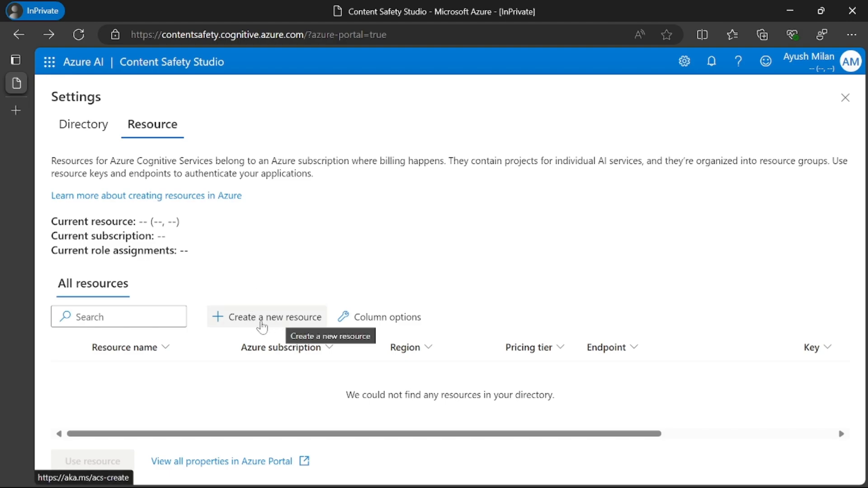
left_click(262, 319)
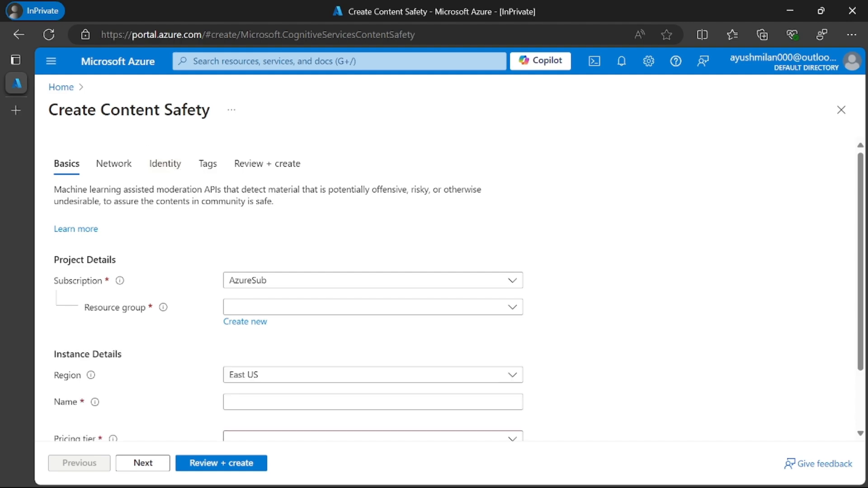
Step: Select the AzureSub subscription for the Content Safety resource and create a new resource group named content_saftey_rg
left_click_drag(100, 110, 210, 110)
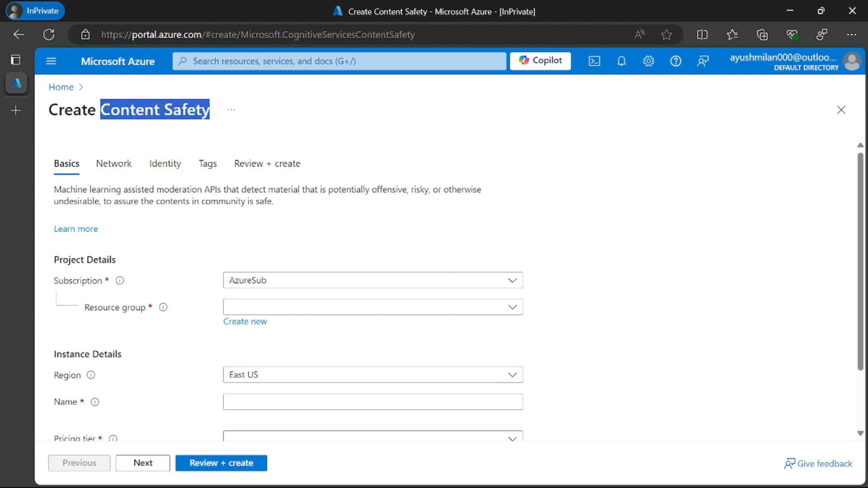
left_click_drag(100, 110, 210, 110)
left_click(253, 281)
left_click(262, 325)
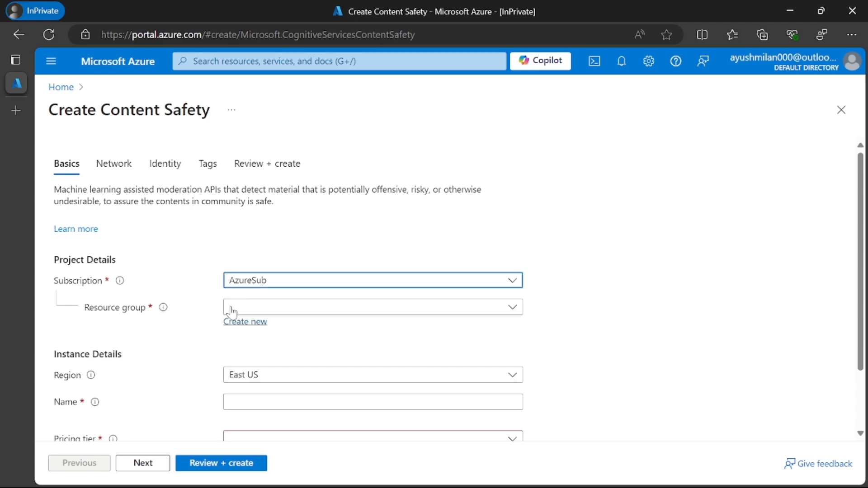
left_click(271, 309)
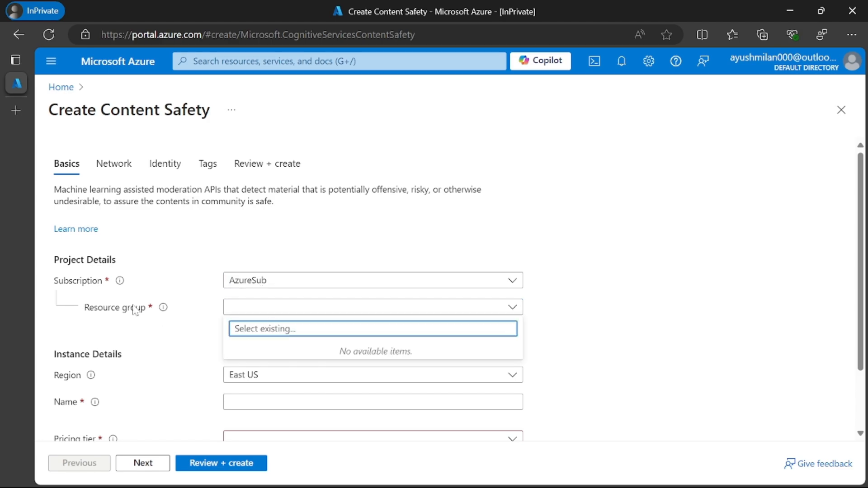
left_click(240, 322)
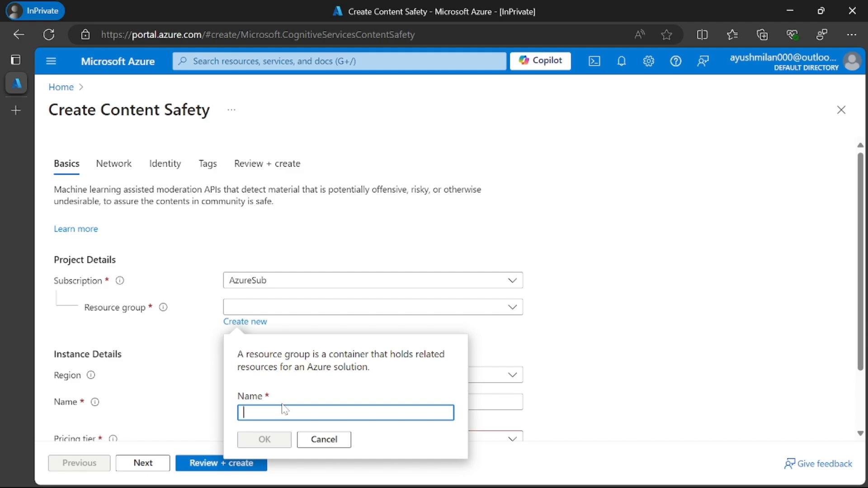
type("content ")
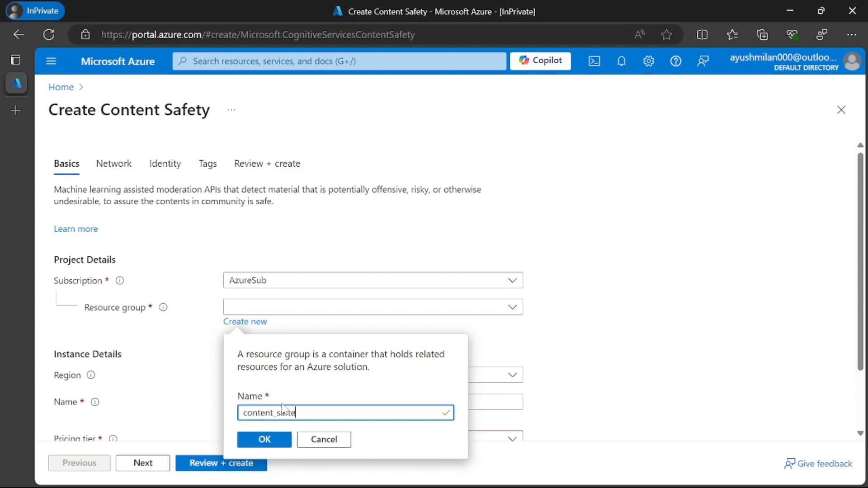
type("saftey_rg")
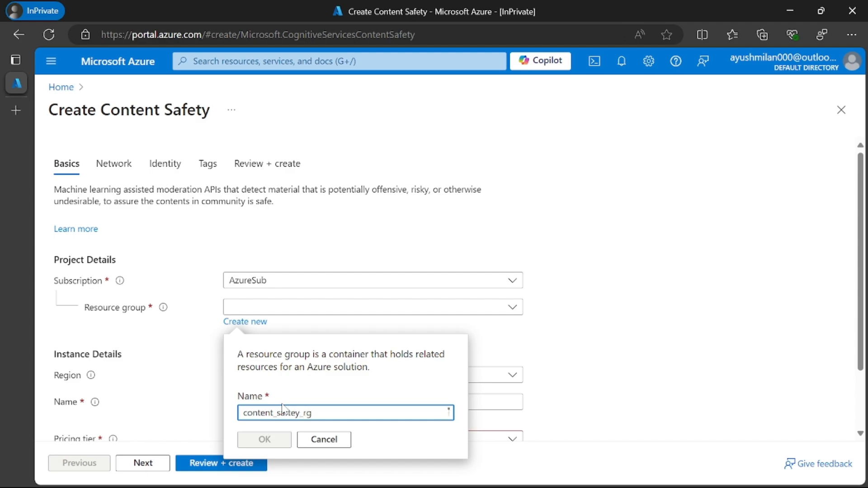
left_click(277, 438)
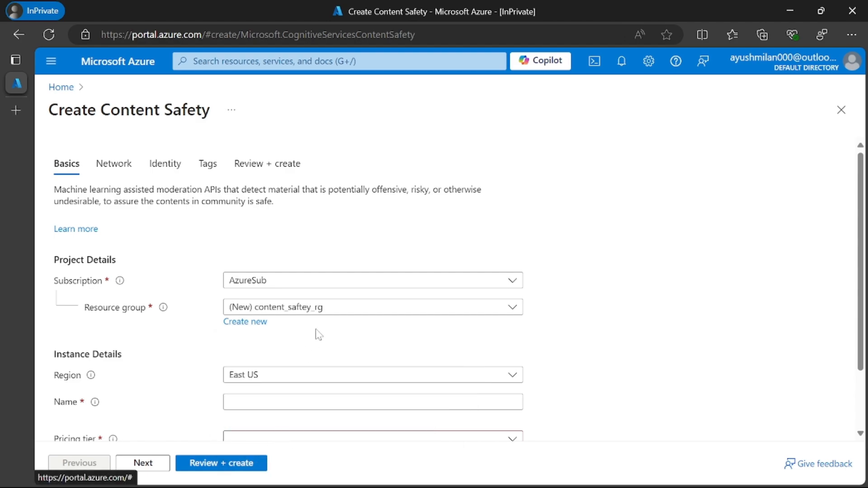
Step: Set the Content Safety instance's region to East US
scroll(253, 358, "down", 2)
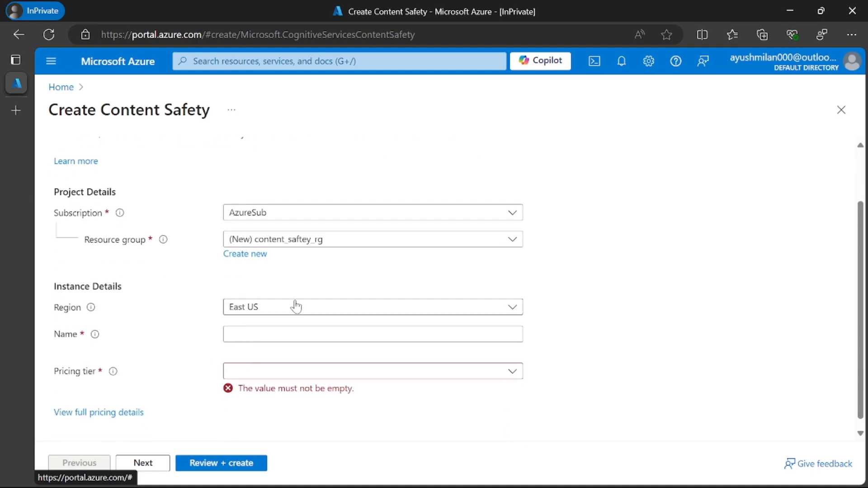
left_click(281, 308)
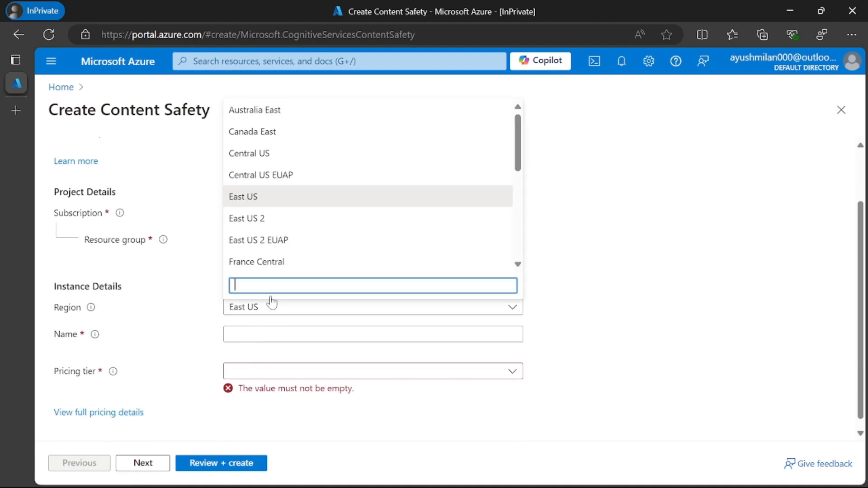
left_click(269, 202)
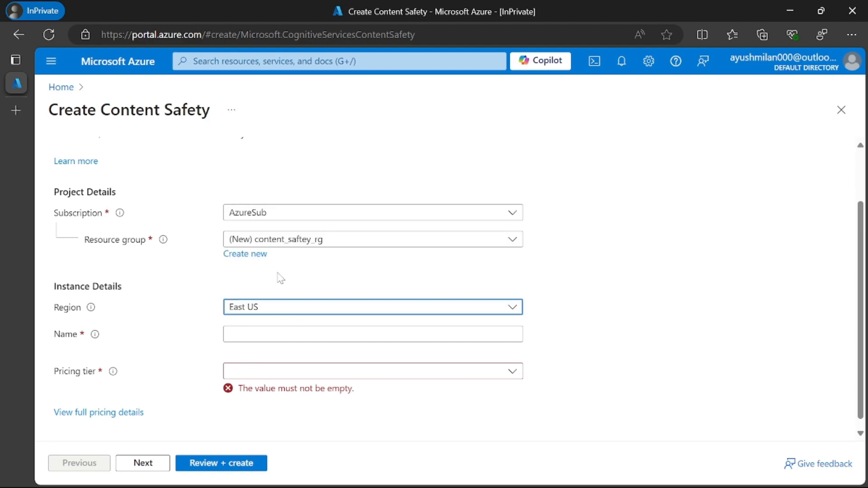
Step: Name the instance Democontentsaftey and choose the Free F0 pricing tier
left_click(240, 332)
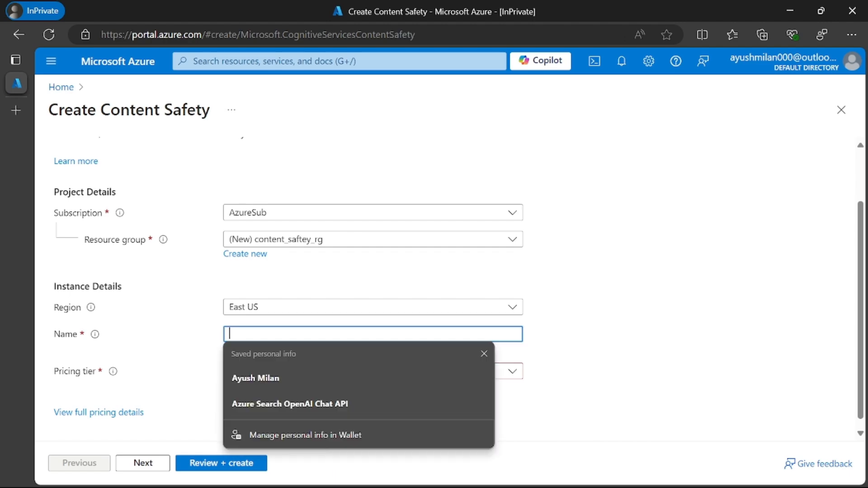
type("A")
key("BackSpace")
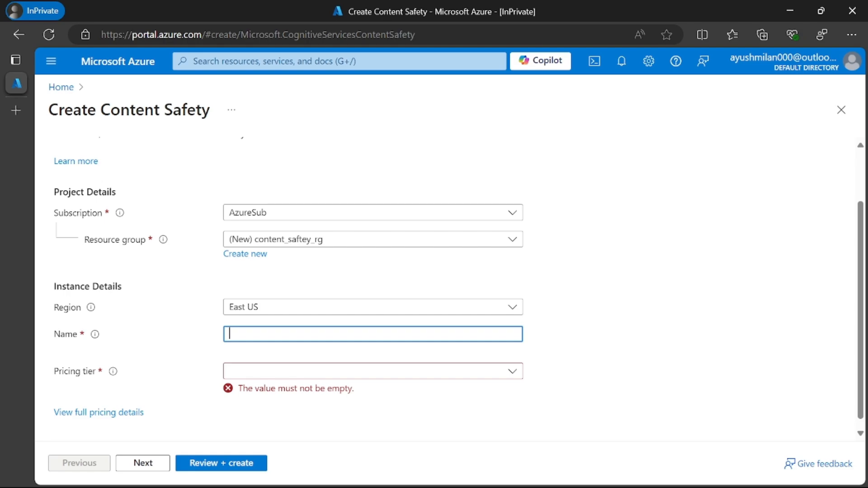
type("Demo")
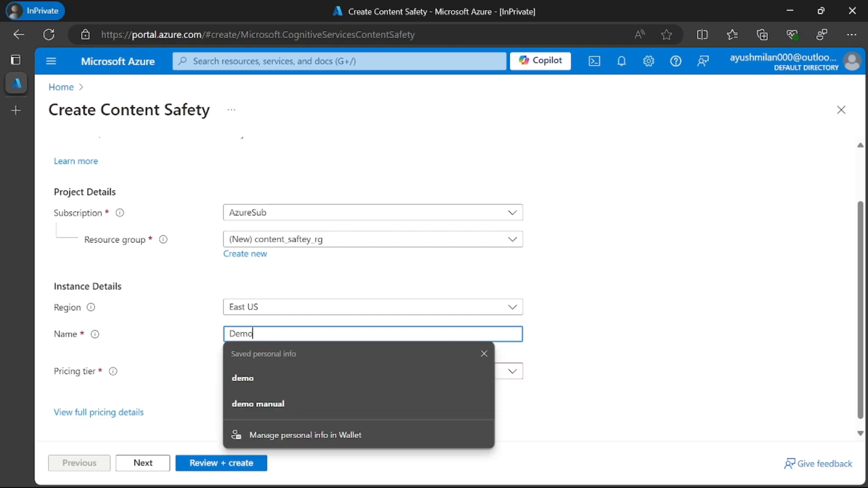
type("contentsaft")
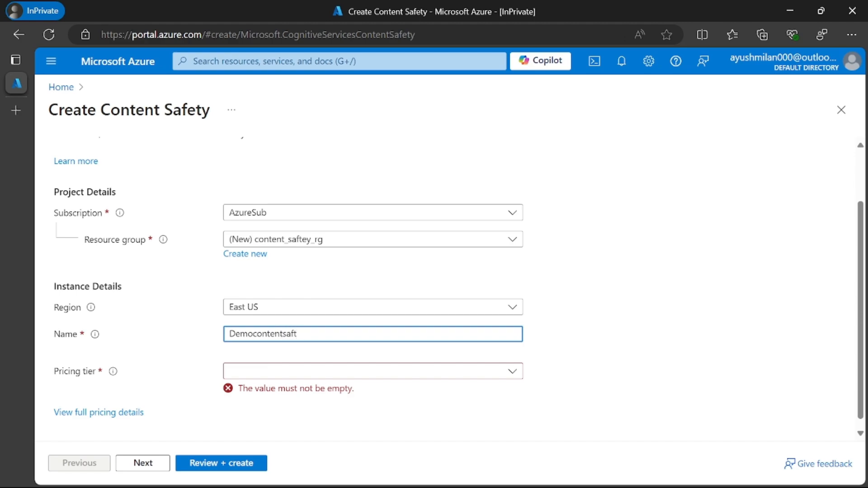
type("ey")
left_click(565, 312)
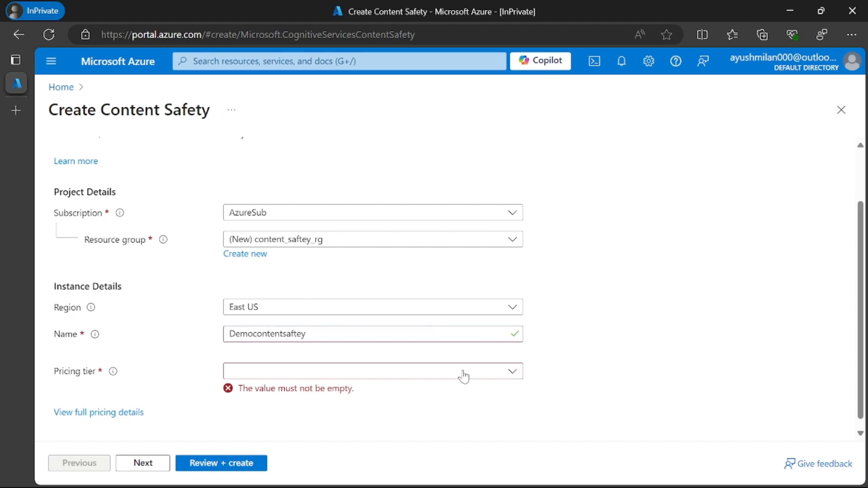
left_click(347, 377)
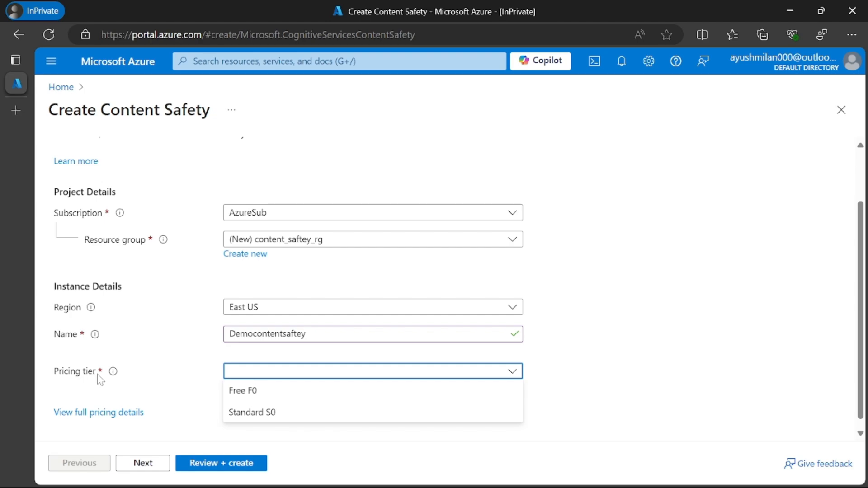
left_click(247, 395)
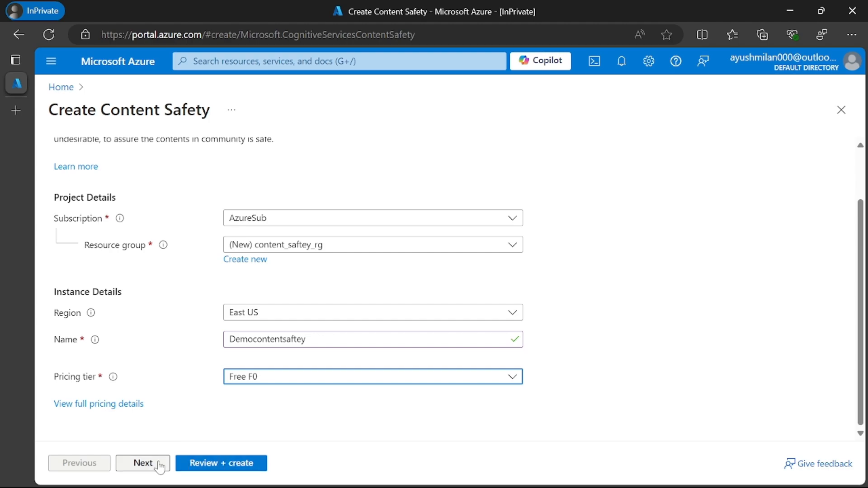
Step: Review the Content Safety configuration, leaving network, identity and tags at their defaults, and create the resource
scroll(207, 384, "up", 2)
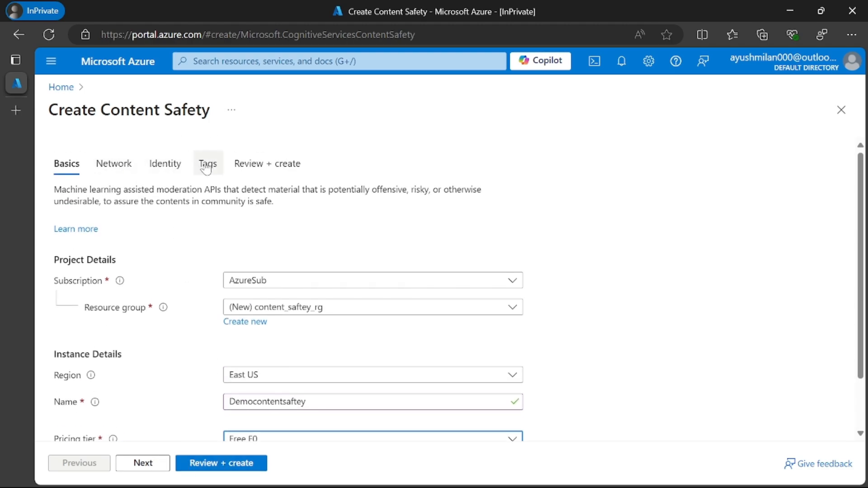
scroll(196, 325, "down", 1)
scroll(196, 325, "up", 1)
scroll(181, 353, "down", 1)
scroll(172, 375, "up", 1)
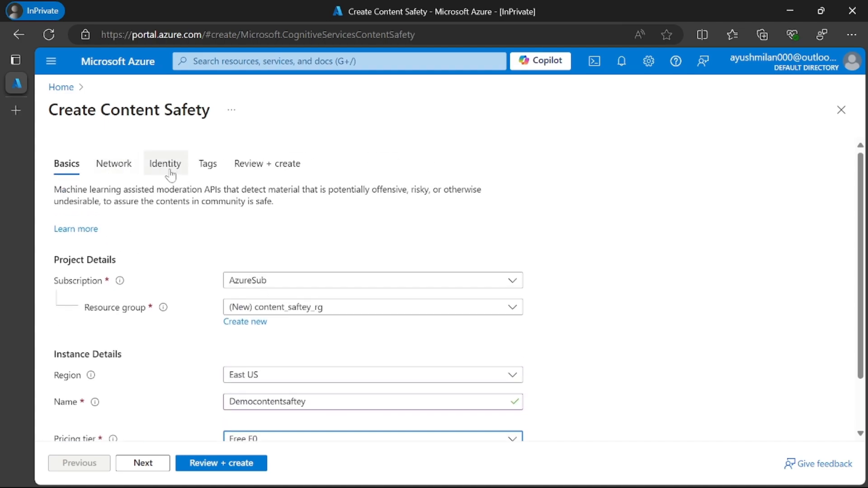
scroll(154, 281, "down", 2)
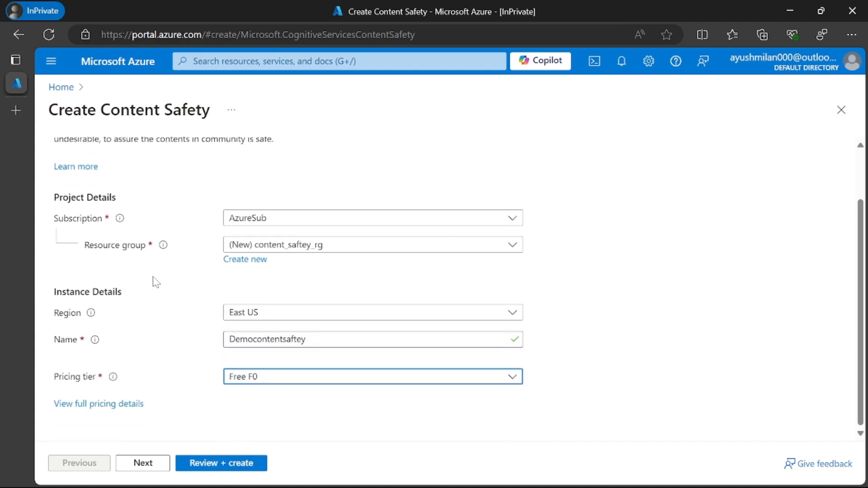
left_click(239, 464)
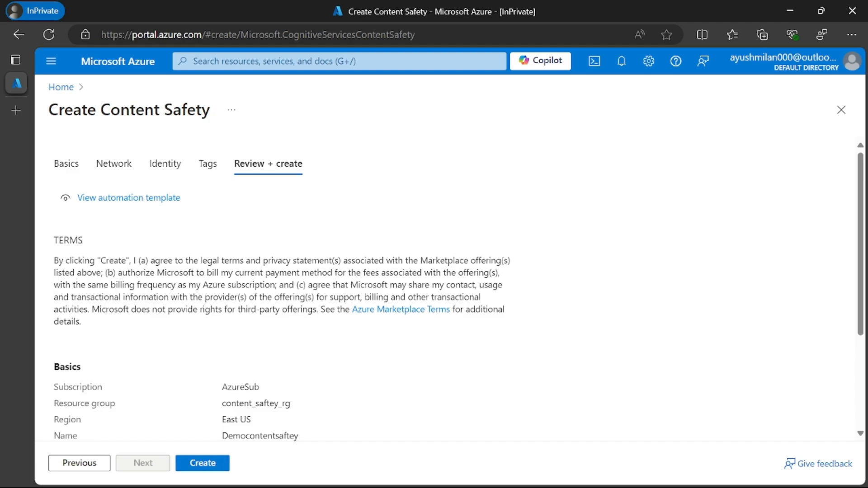
scroll(208, 452, "down", 3)
left_click(206, 464)
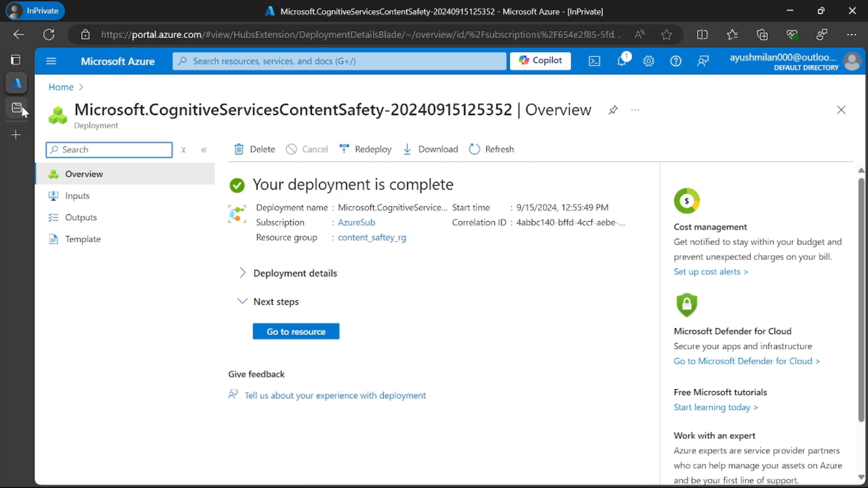
Step: Open the newly deployed Democontentsaftey resource and check its name and resource type on the overview page
left_click(300, 332)
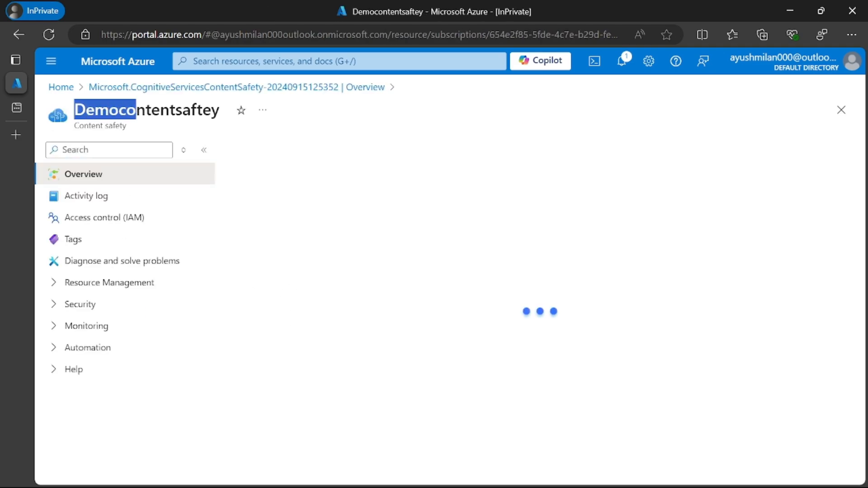
double_click(158, 114)
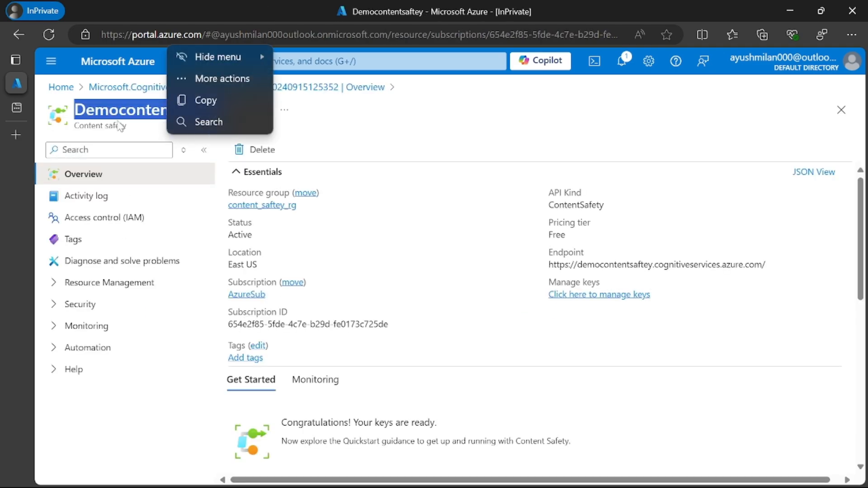
left_click_drag(79, 125, 120, 125)
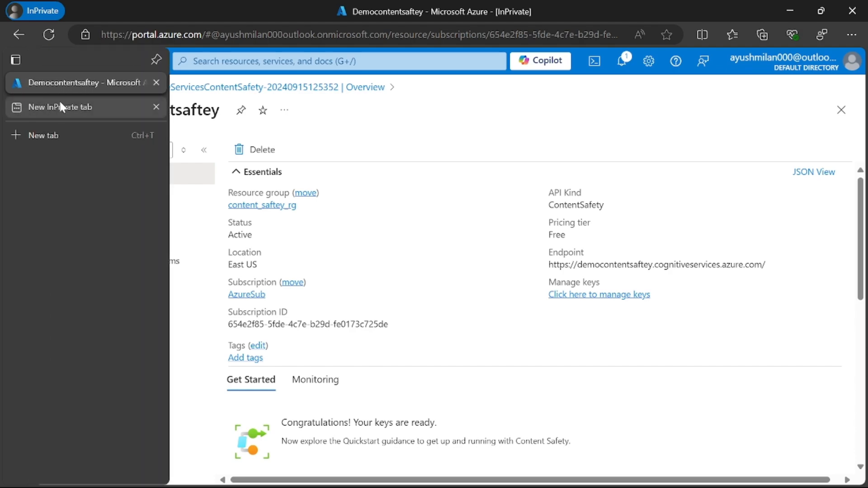
Step: Load Content Safety Studio in the other browser tab and go back to highlight the resource's name in the Azure portal
left_click(59, 102)
key("Return")
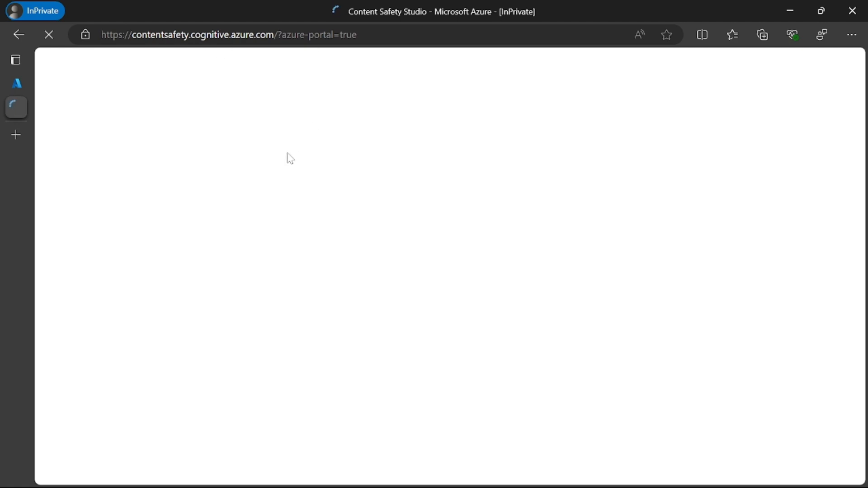
left_click(21, 86)
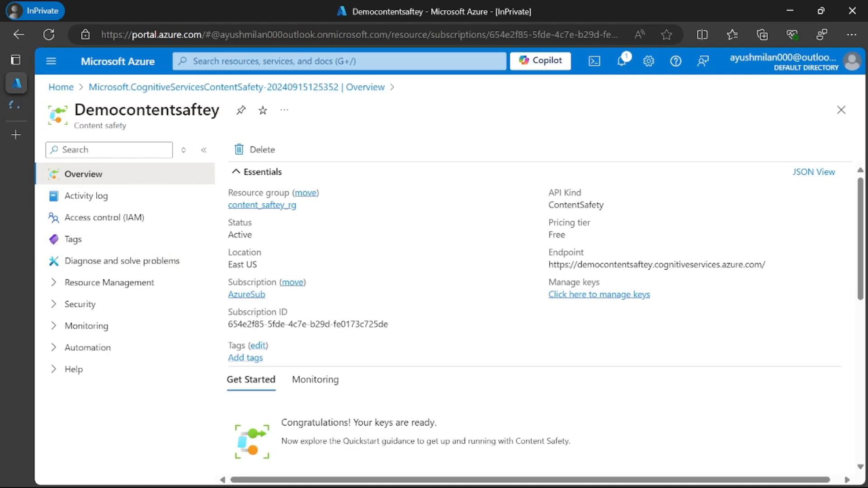
double_click(152, 114)
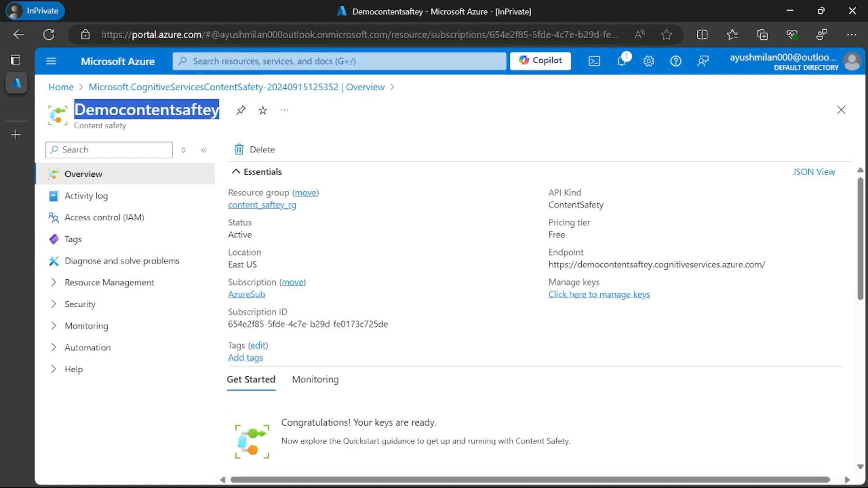
Step: Open the access control settings of the Democontentsaftey resource and start a new role assignment
left_click_drag(79, 126, 126, 126)
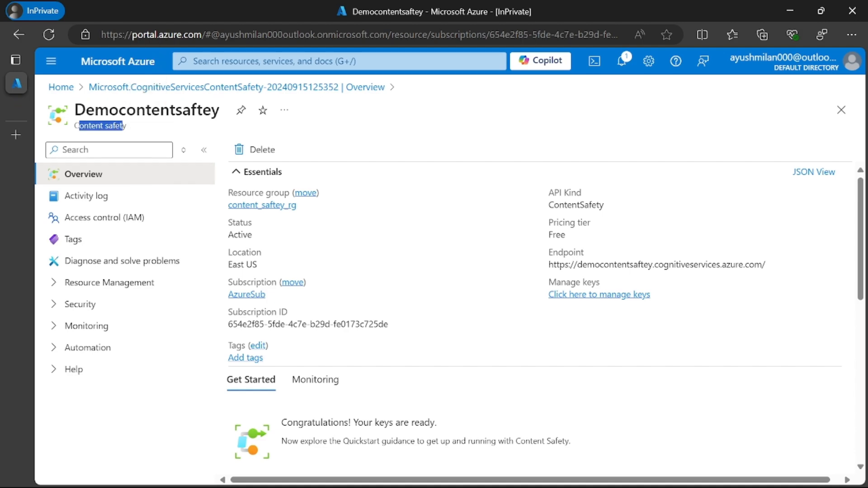
left_click(128, 220)
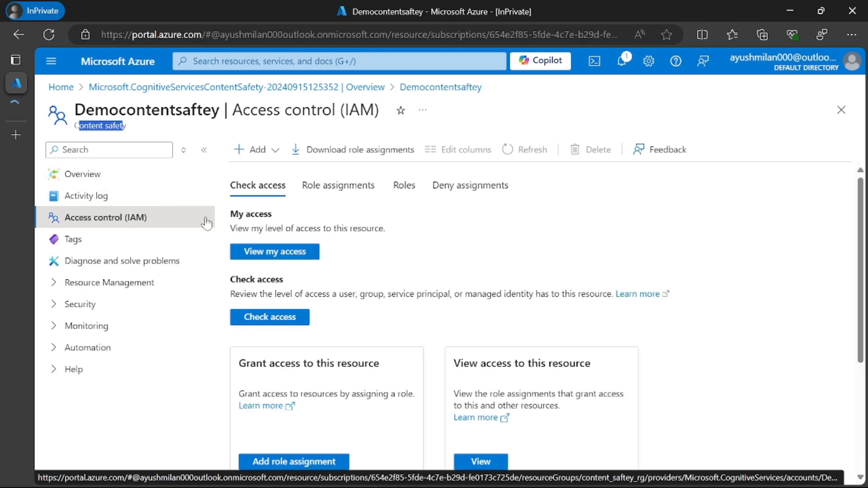
left_click(275, 150)
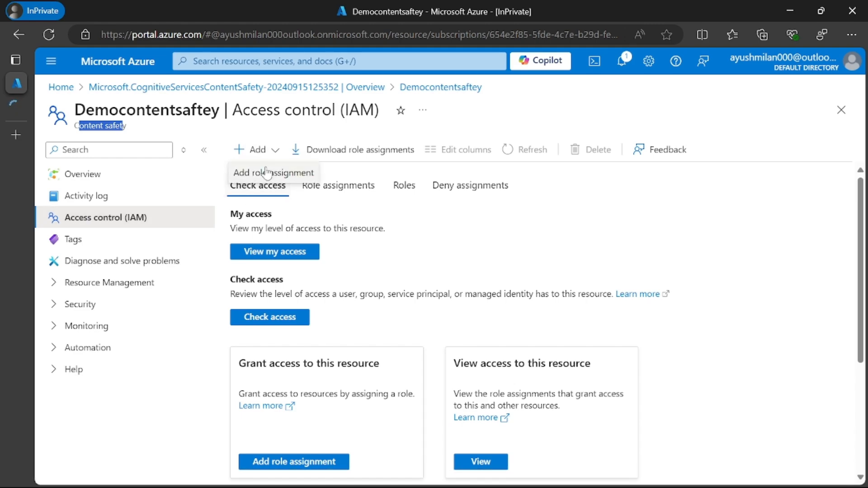
left_click(248, 174)
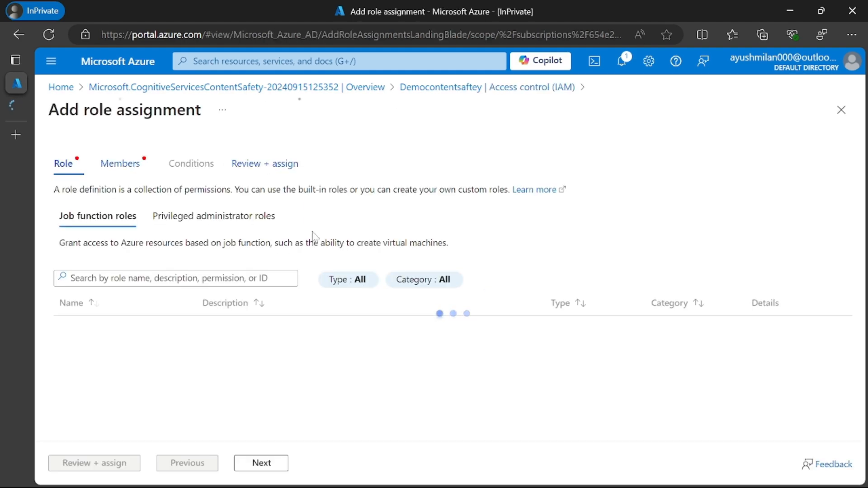
Step: Find the Cognitive Services User role among the job function roles, select it and continue to the members
scroll(157, 206, "down", 2)
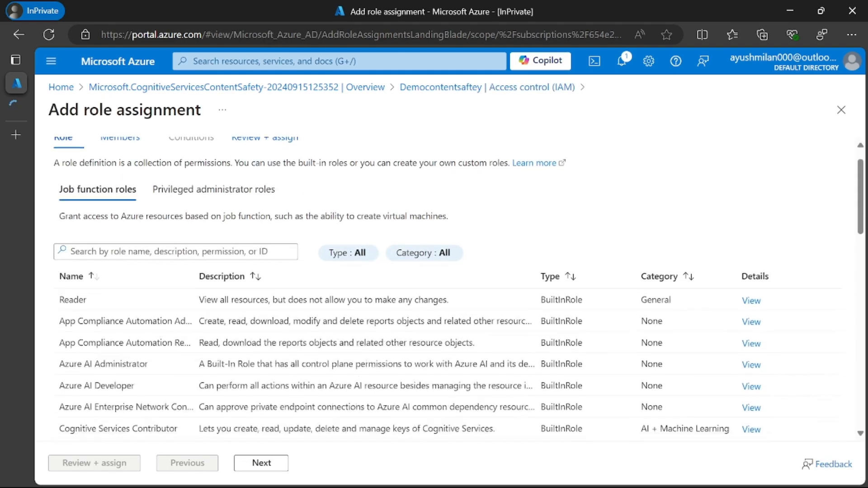
scroll(157, 205, "up", 2)
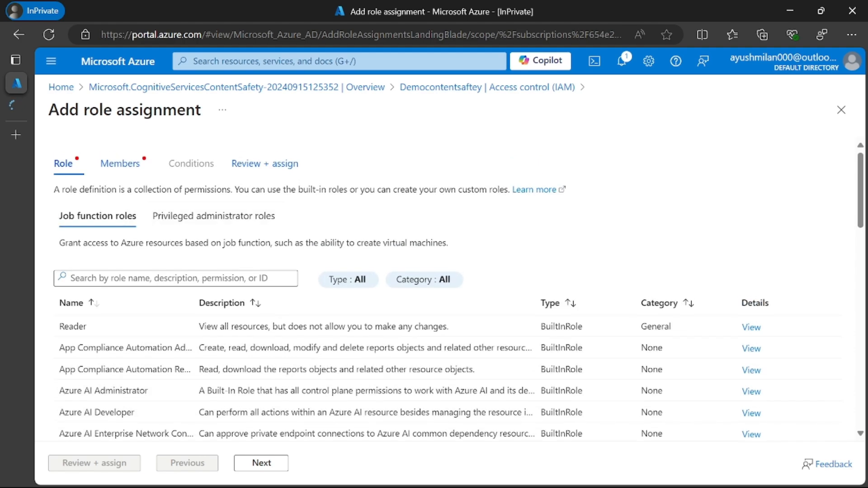
left_click(168, 279)
type("Cognitive Services User")
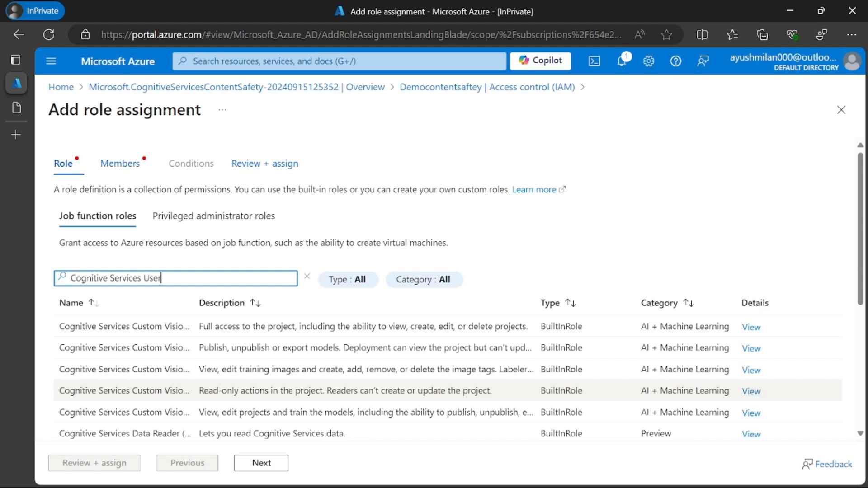
scroll(448, 290, "down", 4)
scroll(448, 290, "down", 1)
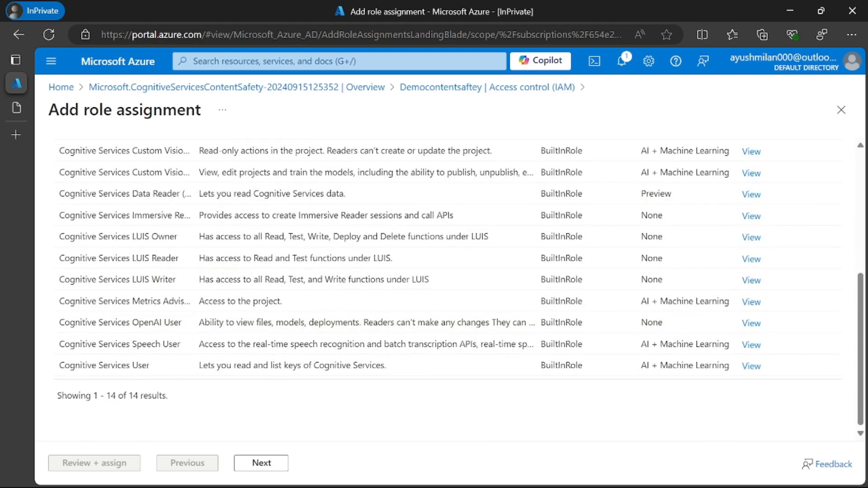
left_click_drag(64, 365, 156, 371)
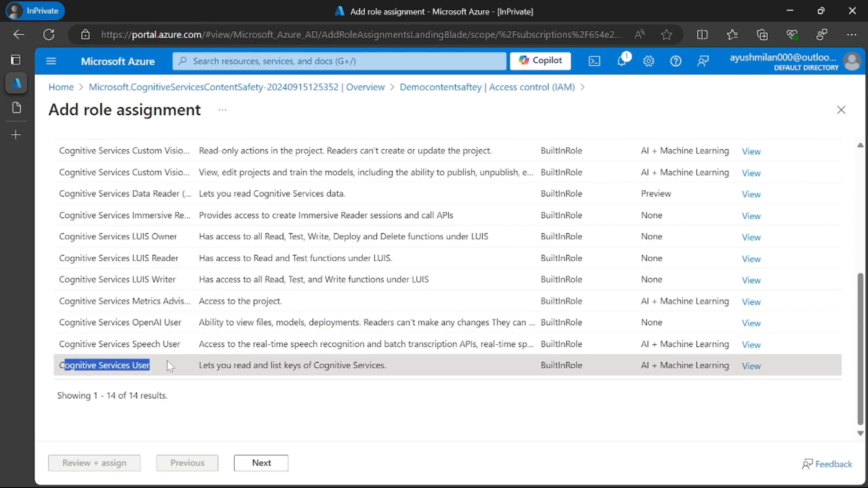
left_click(174, 368)
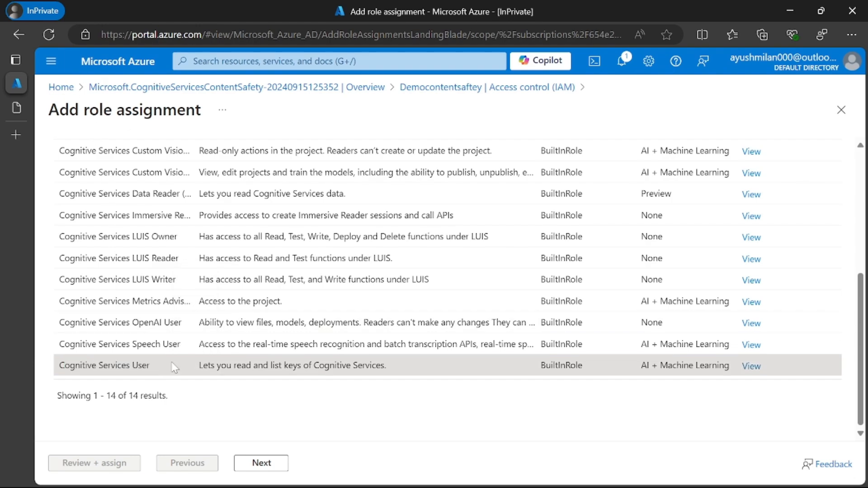
left_click(254, 463)
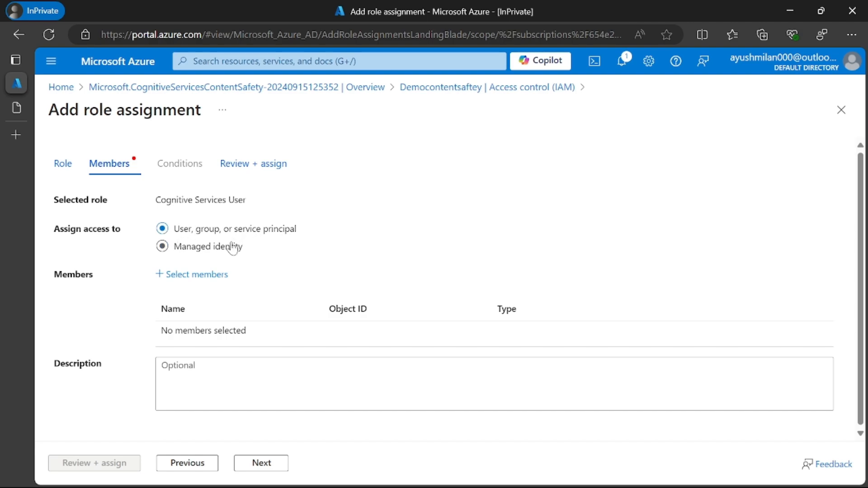
Step: Add the listed guest user as the role's member, review the Cognitive Services User assignment and submit it
left_click(203, 275)
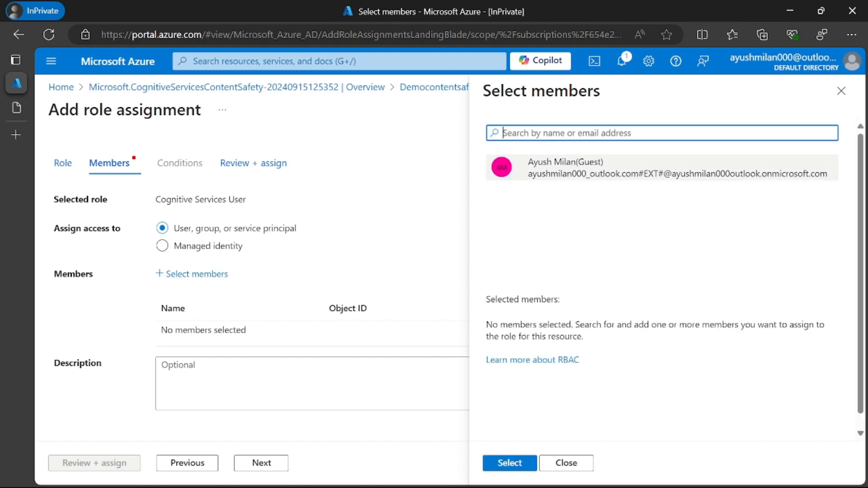
left_click(634, 168)
left_click(509, 462)
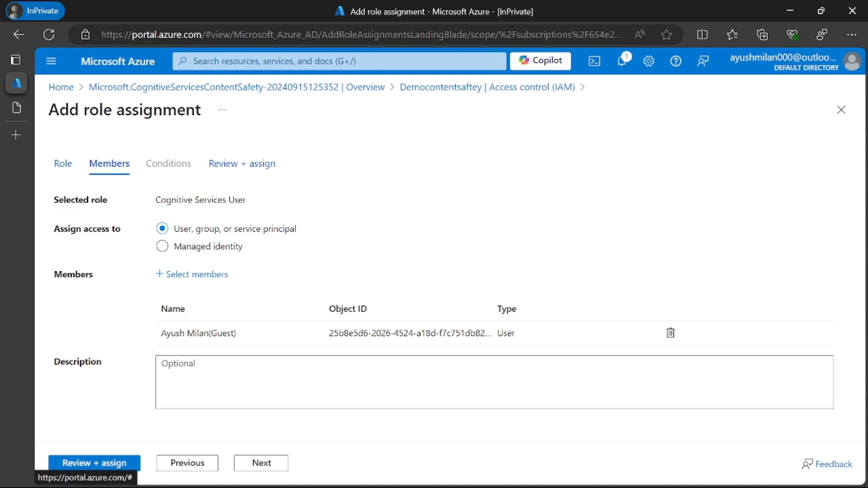
left_click(280, 461)
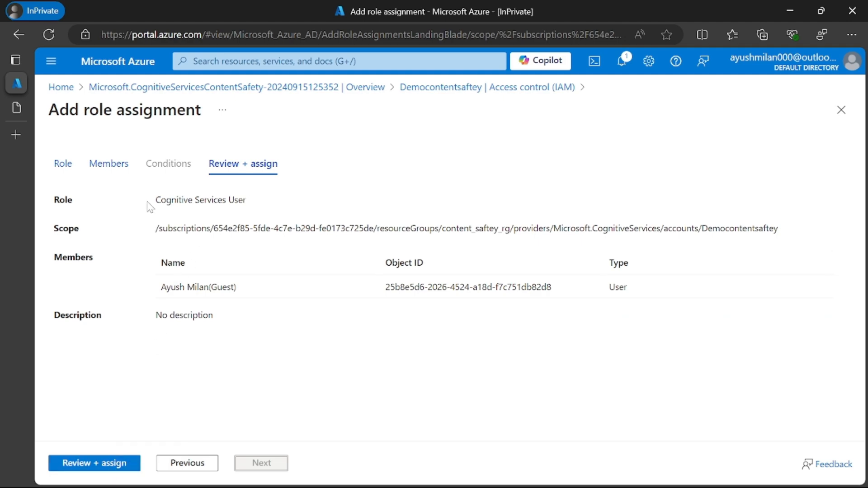
left_click_drag(155, 200, 248, 201)
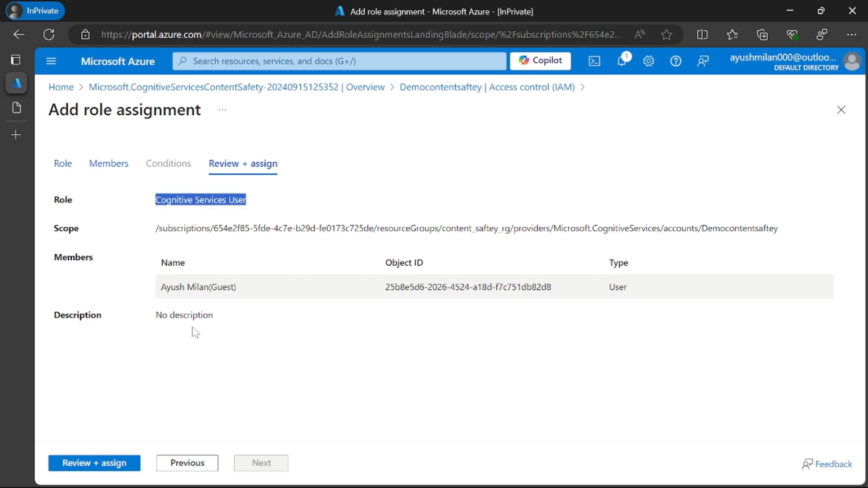
left_click(103, 460)
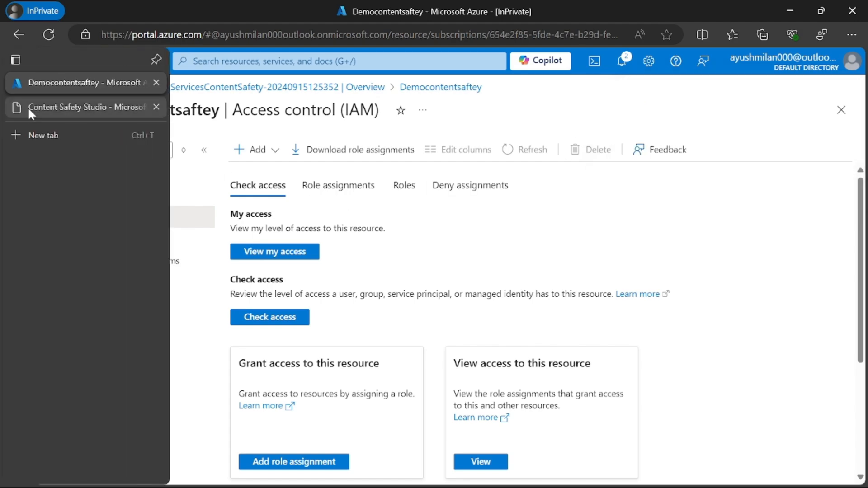
Step: Switch to Content Safety Studio and set Democontentsaftey as the resource to use in its settings
left_click(28, 106)
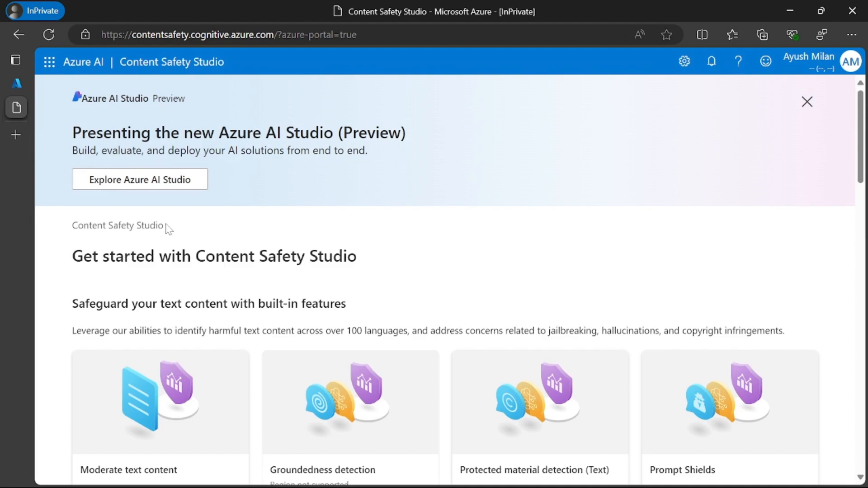
left_click(686, 65)
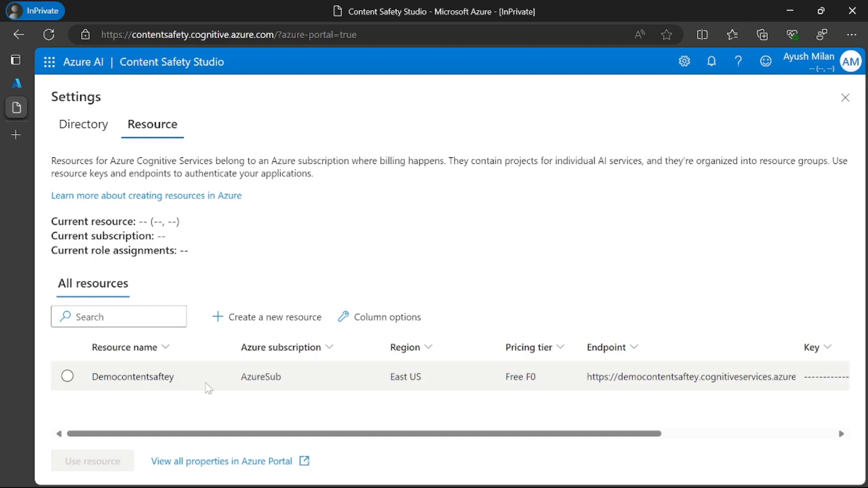
left_click(68, 378)
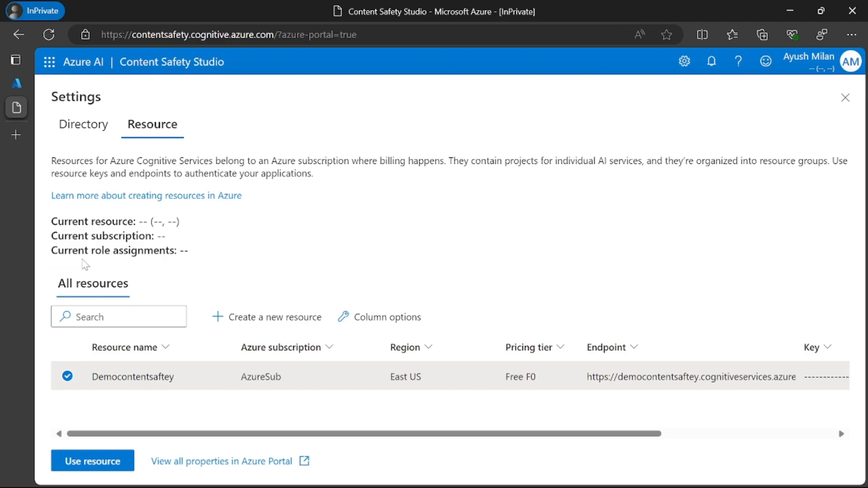
left_click_drag(51, 251, 198, 262)
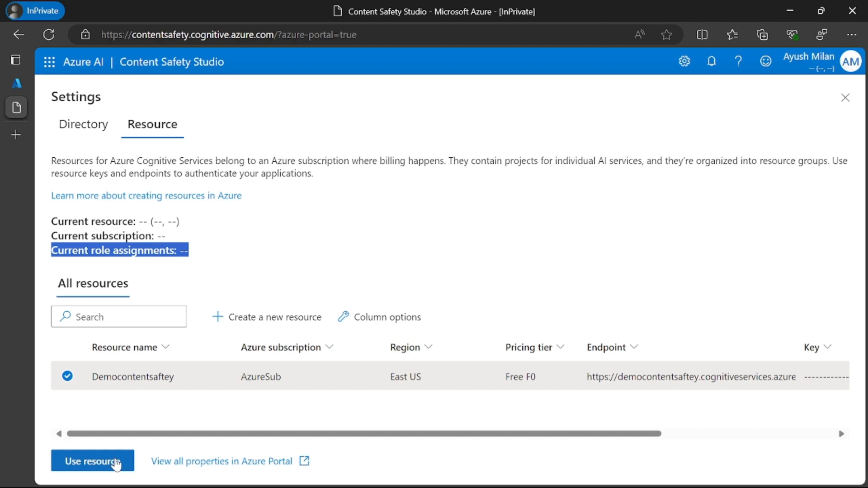
left_click(116, 462)
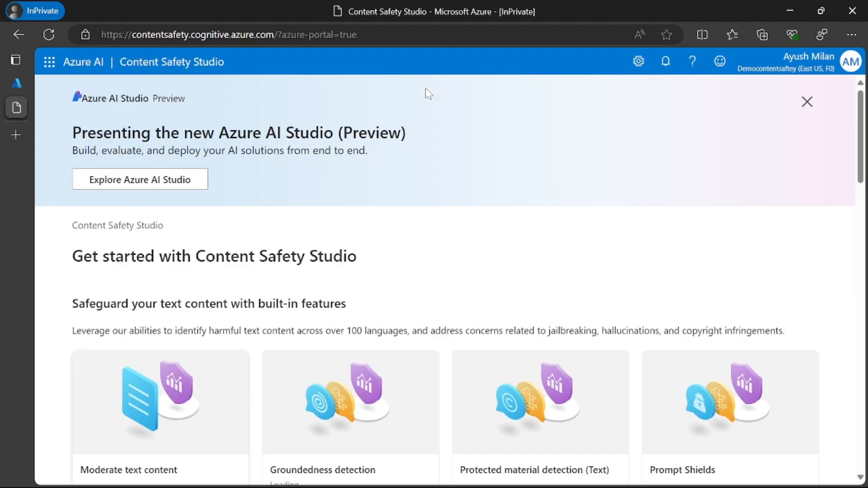
Step: Check the current role assignments for the resource in the studio's settings and close the settings
left_click(639, 62)
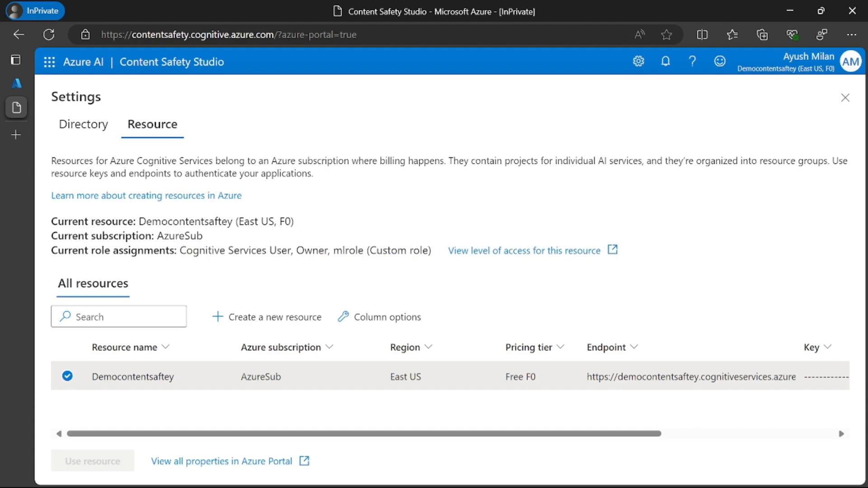
left_click_drag(120, 251, 420, 251)
left_click(310, 266)
left_click_drag(179, 250, 331, 251)
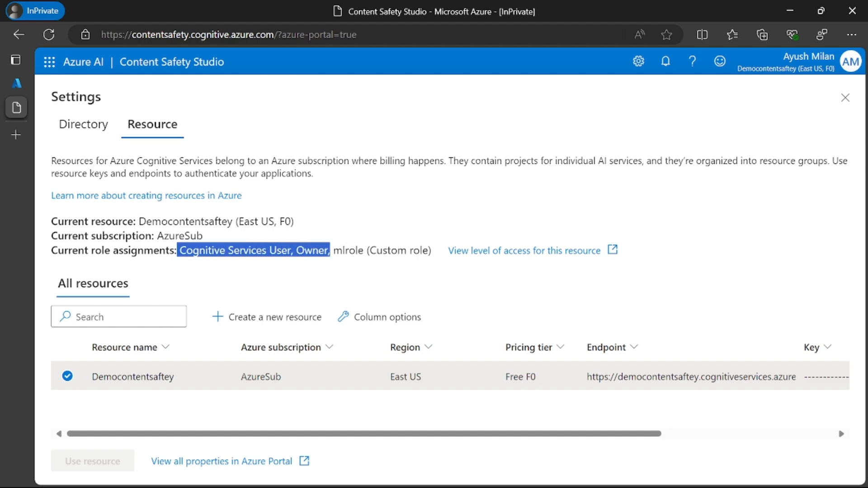
left_click(258, 257)
left_click_drag(175, 251, 287, 251)
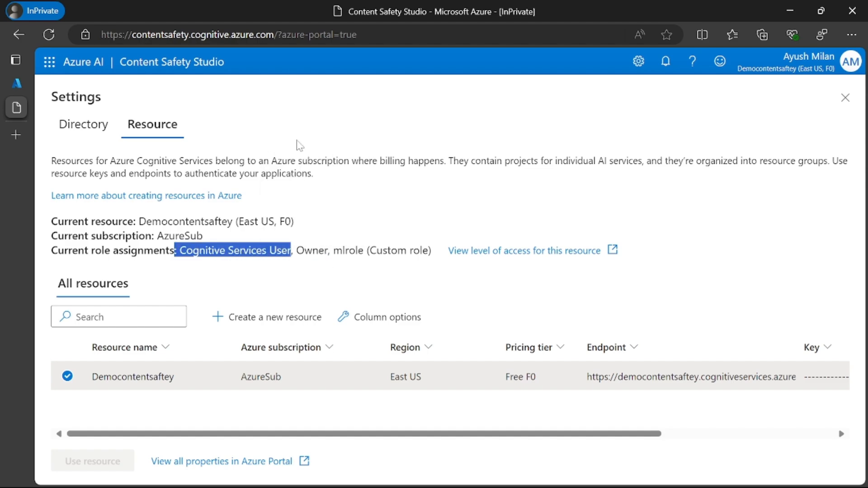
left_click(845, 98)
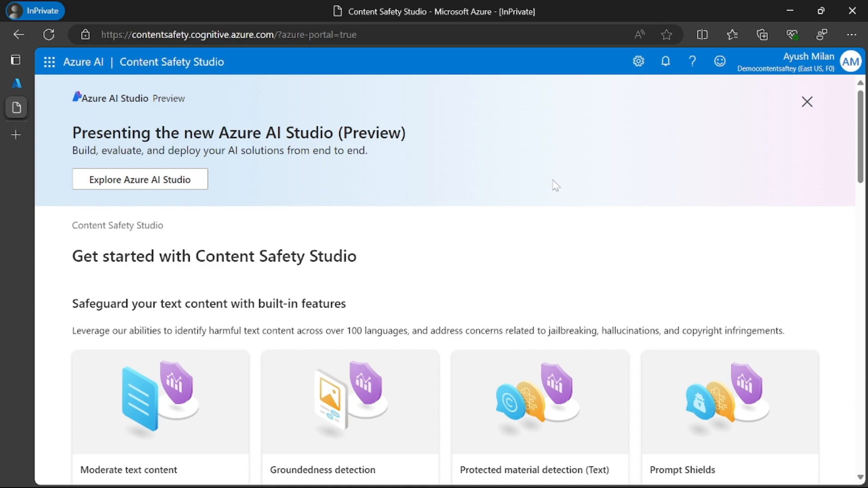
Step: Open the Moderate text content tool and make sure the Democontentsaftey usage acknowledgement is ticked
scroll(555, 185, "down", 3)
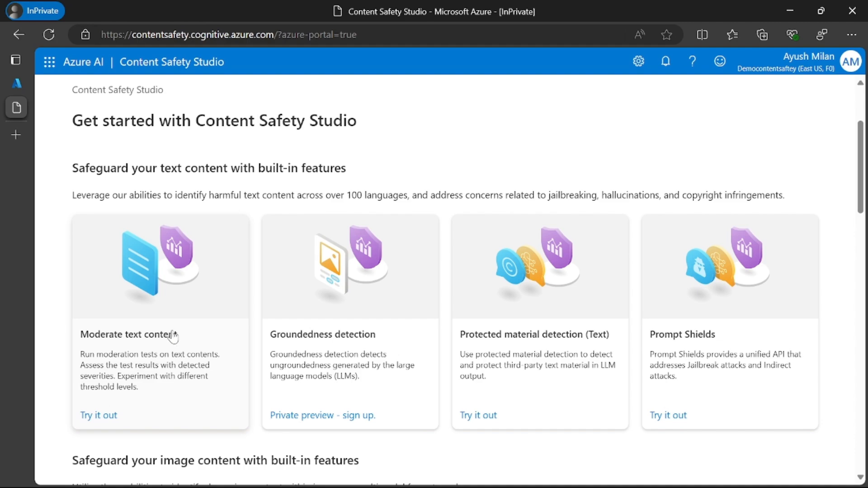
left_click(154, 339)
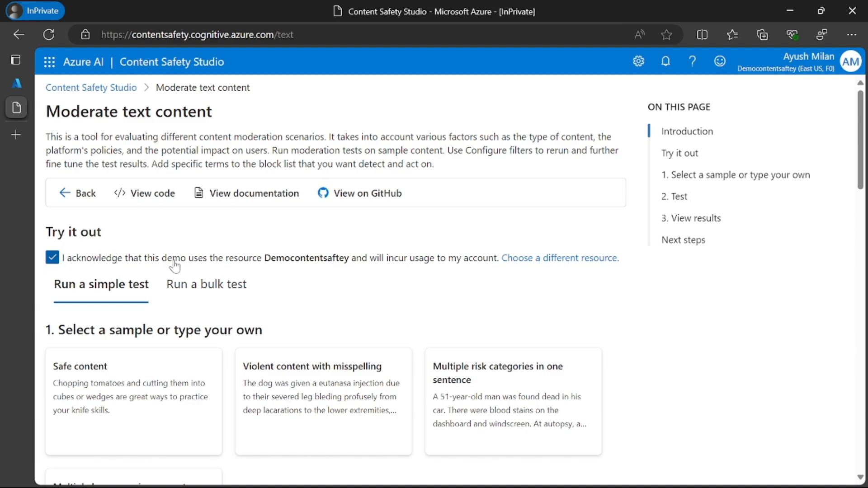
left_click(319, 266)
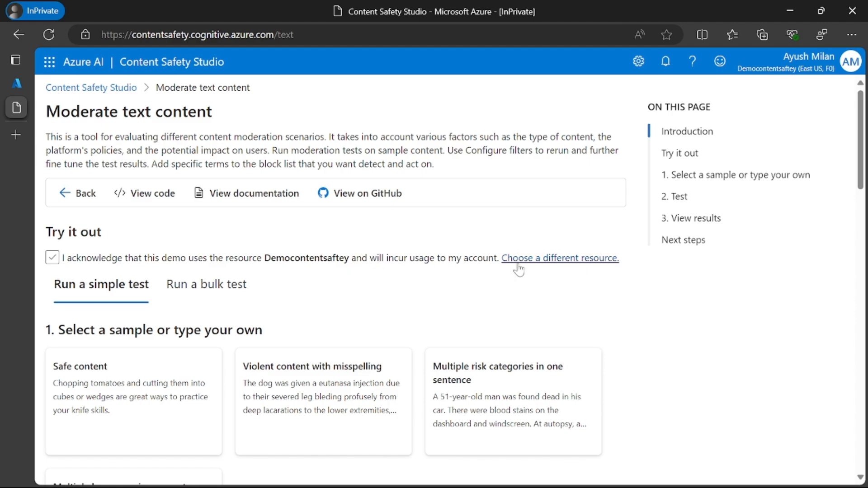
left_click(59, 261)
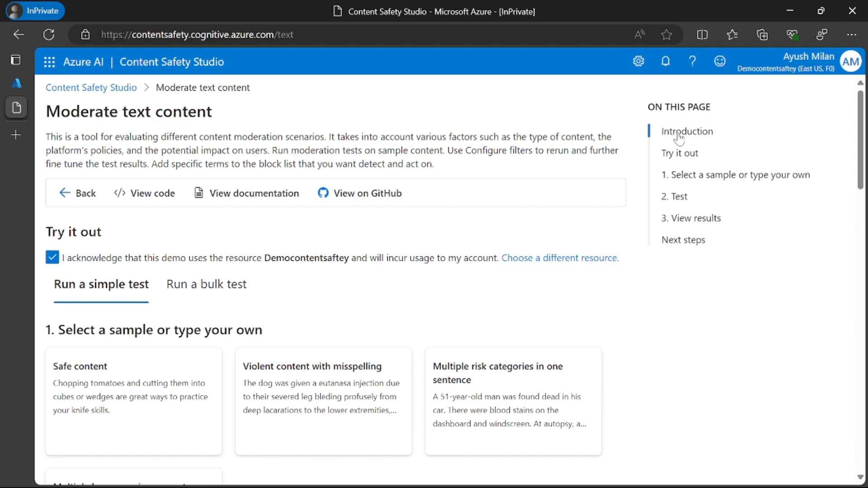
Step: Look through the simple test's samples and load the Safe content sample into the test text box
scroll(169, 275, "down", 1)
scroll(109, 281, "up", 1)
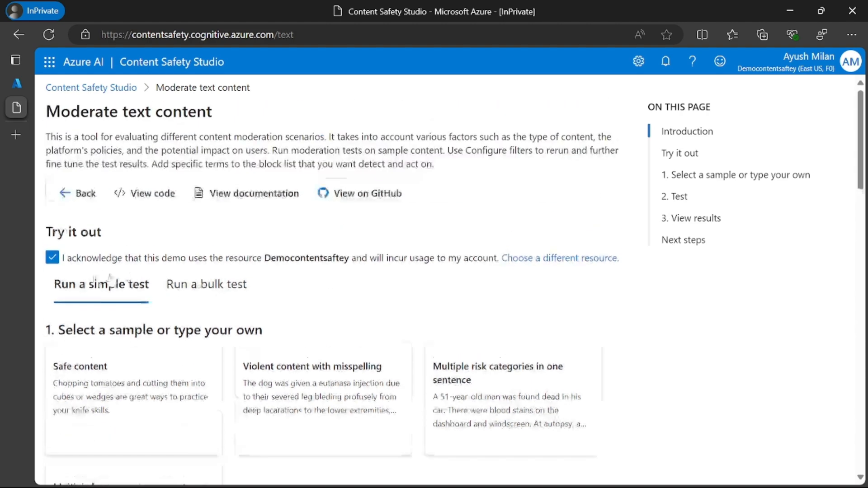
scroll(202, 376, "down", 1)
scroll(203, 376, "down", 2)
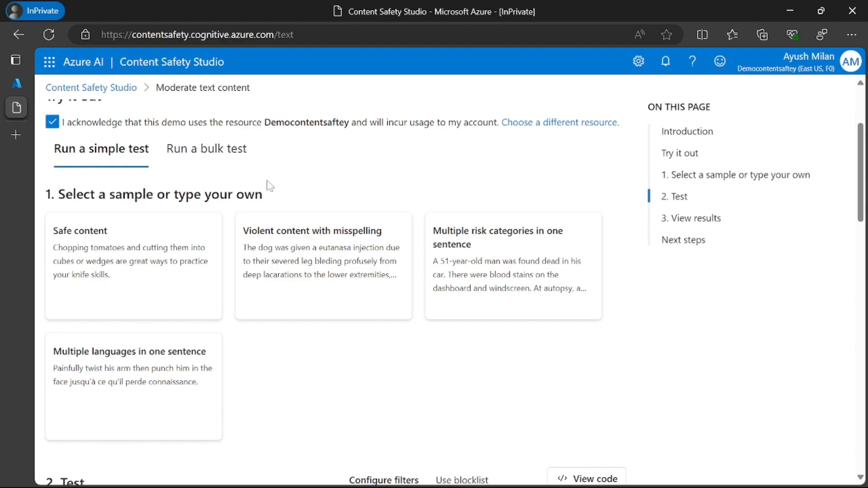
scroll(190, 251, "down", 1)
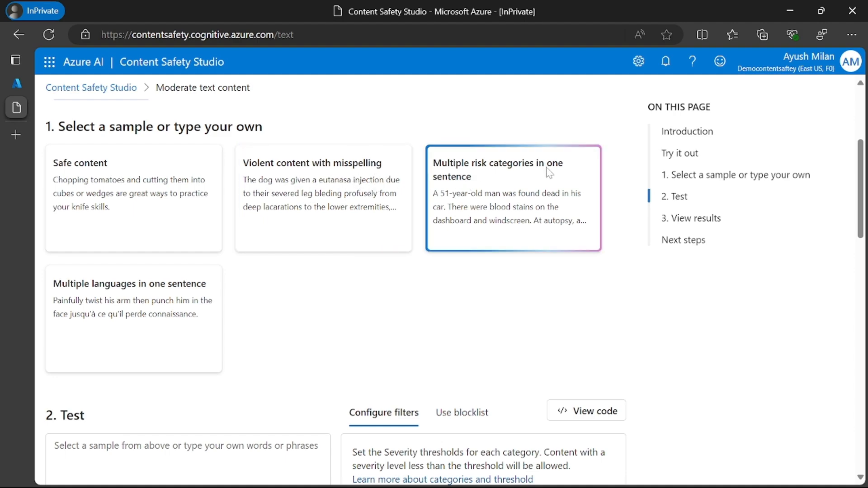
scroll(368, 307, "down", 3)
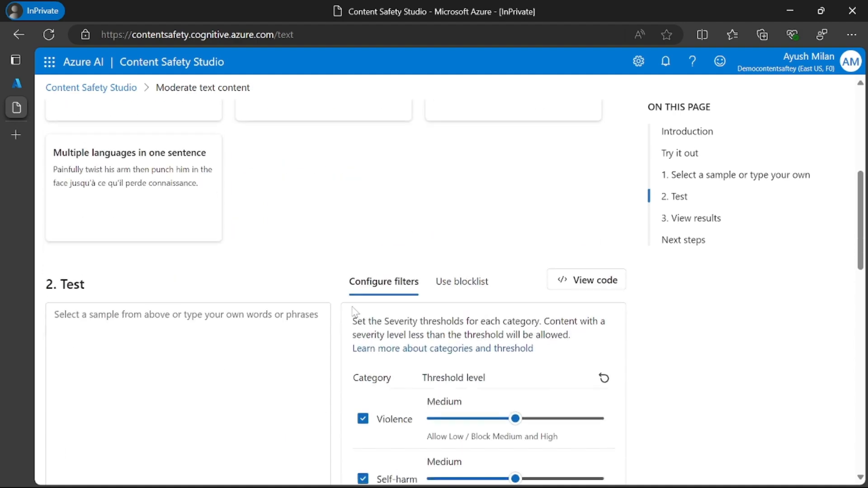
scroll(304, 309, "up", 6)
scroll(304, 310, "down", 3)
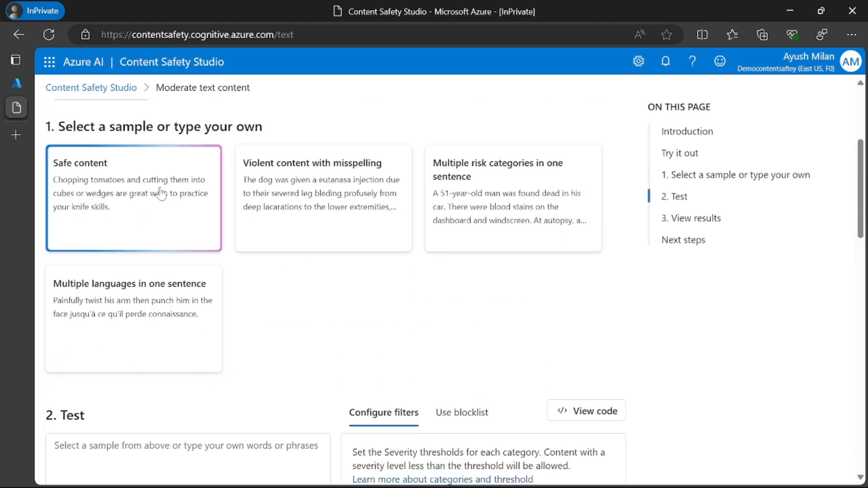
left_click(101, 218)
scroll(102, 219, "down", 3)
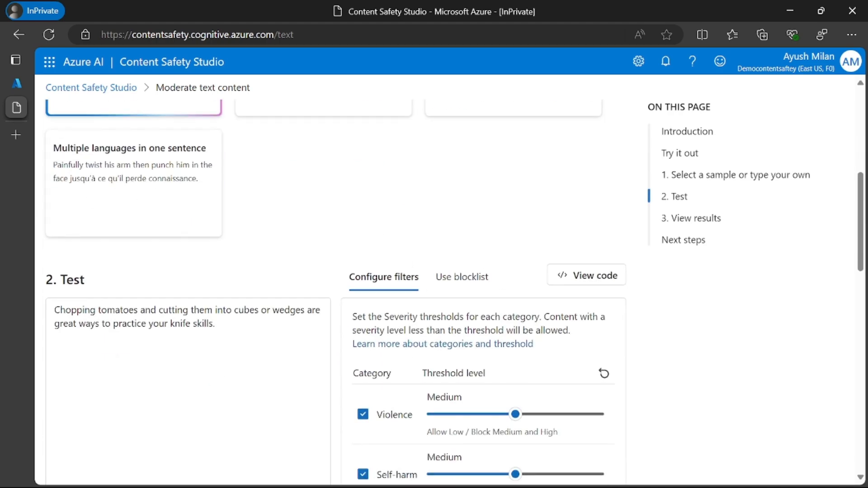
Step: Review the Safe content text in the test box and the severity thresholds of the four category filters
double_click(114, 283)
scroll(155, 285, "down", 1)
left_click(155, 285)
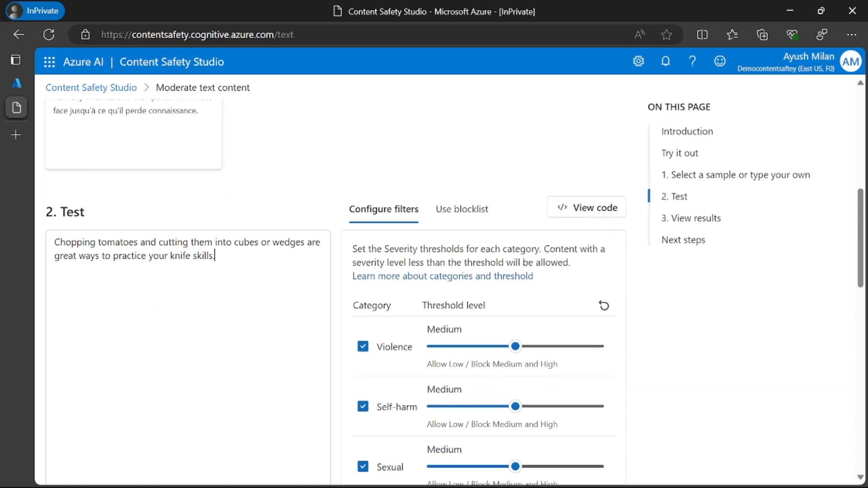
left_click_drag(66, 243, 214, 256)
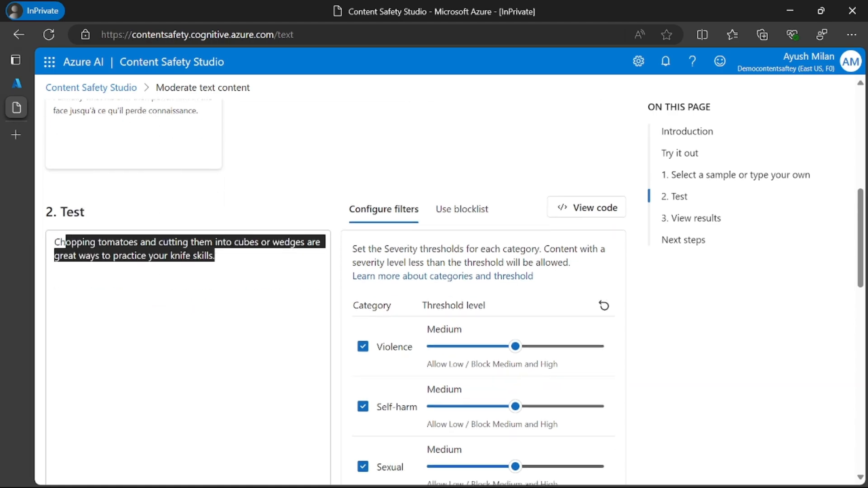
left_click(216, 256)
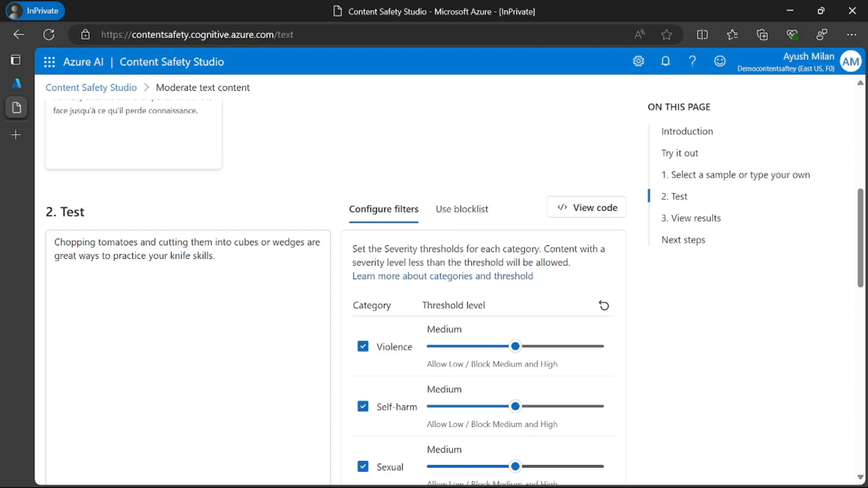
scroll(274, 220, "down", 3)
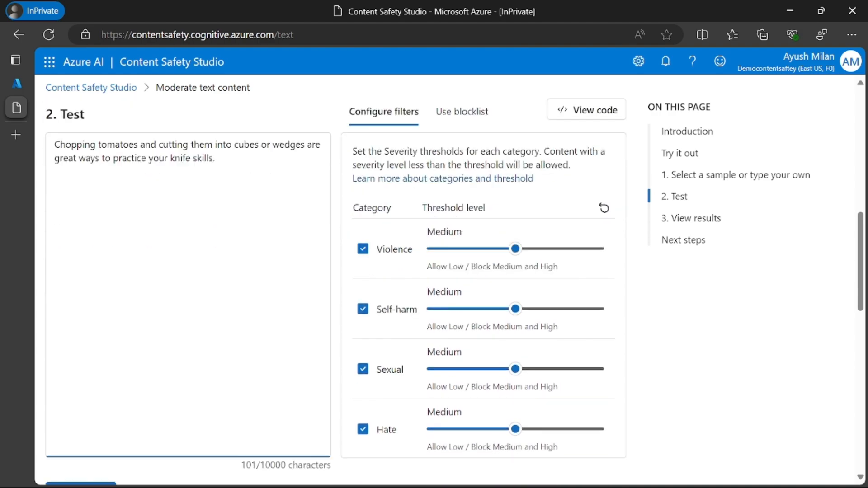
scroll(507, 256, "up", 2)
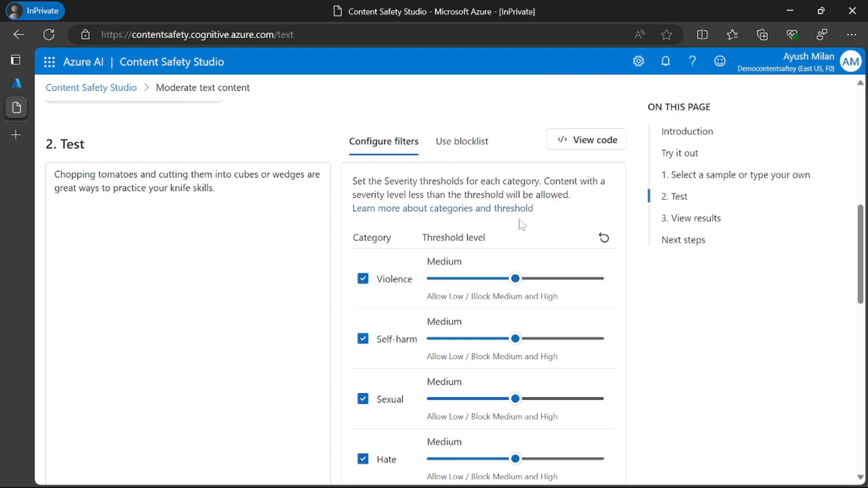
scroll(423, 258, "down", 2)
scroll(425, 267, "up", 2)
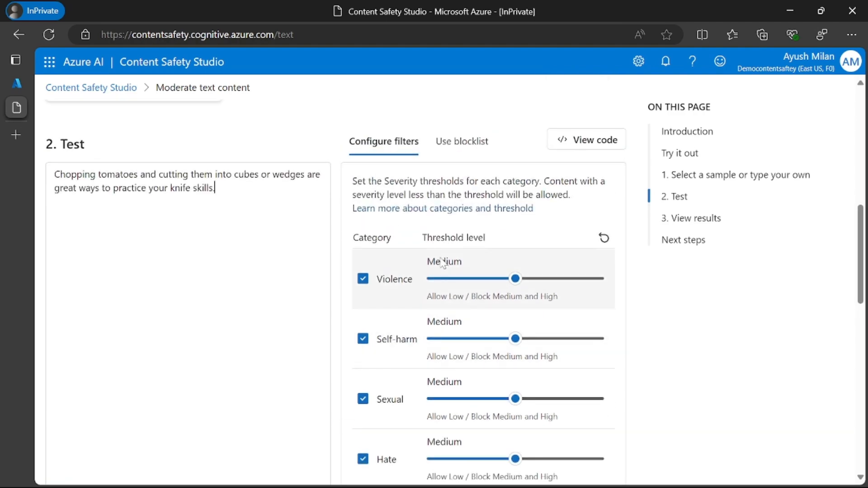
scroll(446, 261, "down", 2)
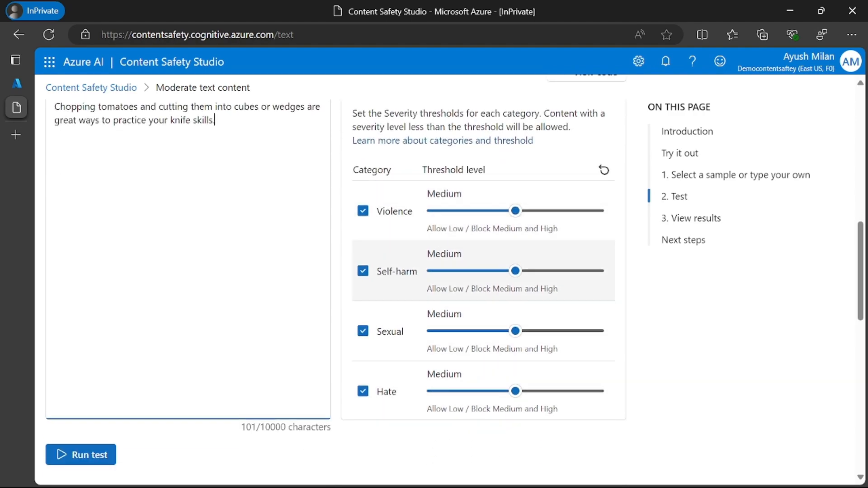
scroll(380, 291, "up", 6)
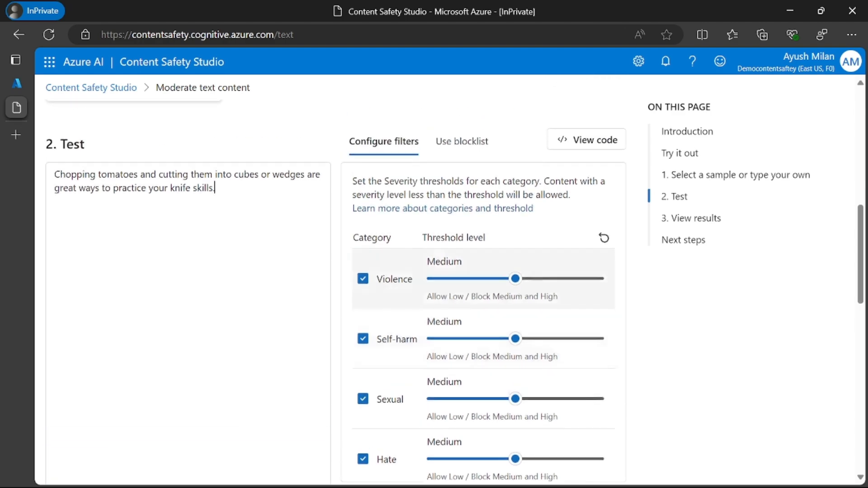
Step: Select the Safe content sample and run the simple text moderation test on it
scroll(335, 266, "up", 8)
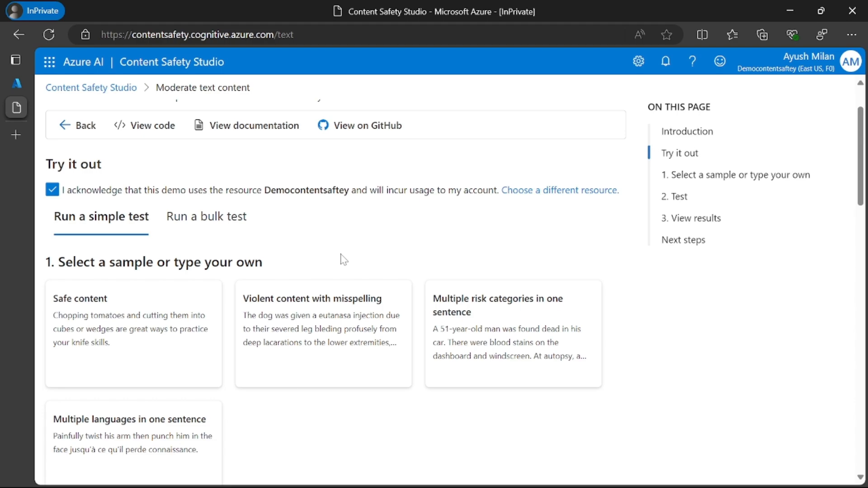
scroll(342, 261, "down", 10)
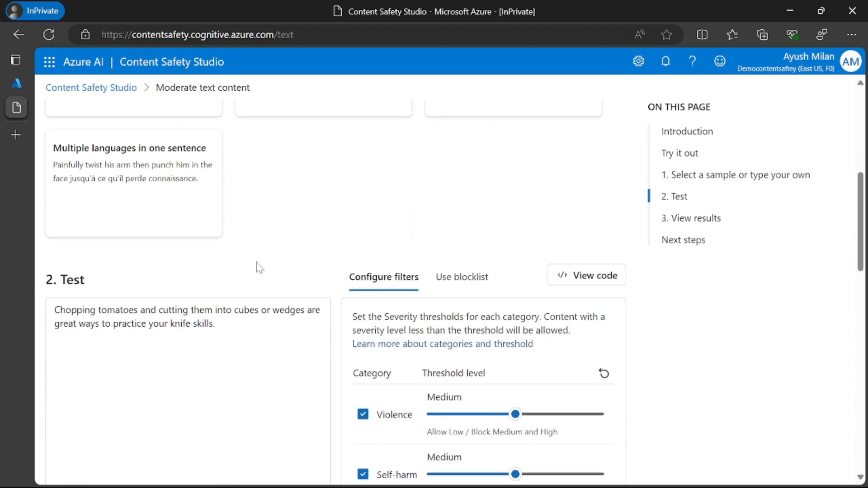
scroll(122, 213, "up", 8)
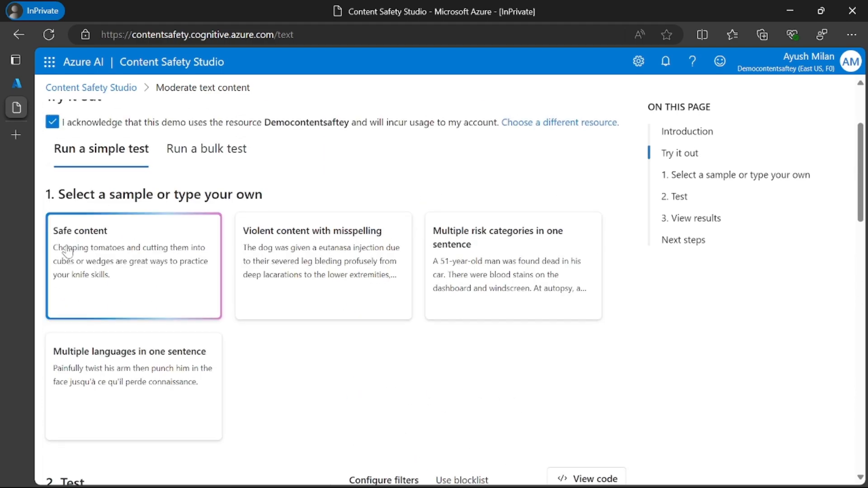
left_click(119, 244)
scroll(118, 245, "down", 8)
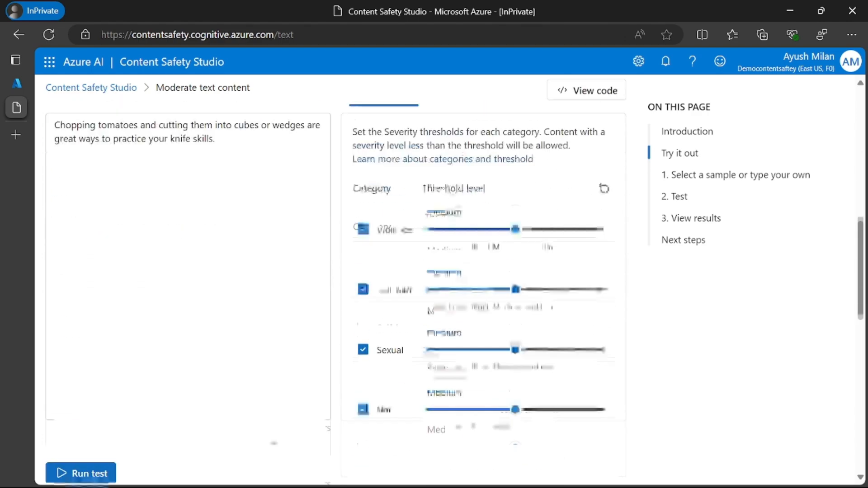
left_click(108, 323)
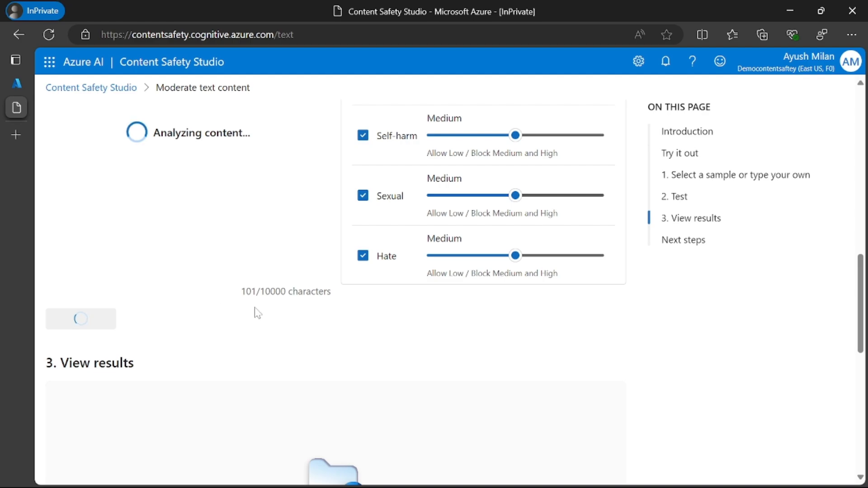
Step: Read the overall verdict for the Safe content test and compare it with the configured filter thresholds
scroll(254, 319, "down", 3)
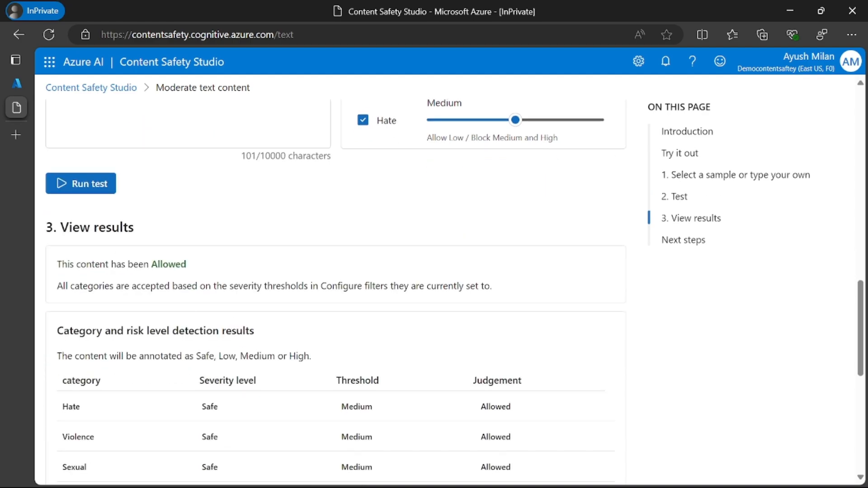
left_click_drag(61, 227, 134, 228)
left_click_drag(57, 265, 256, 260)
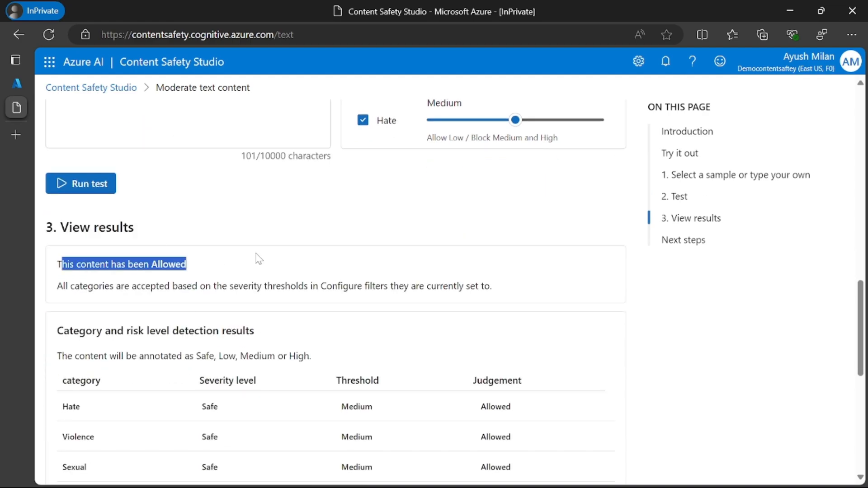
left_click(256, 260)
left_click_drag(93, 286, 384, 286)
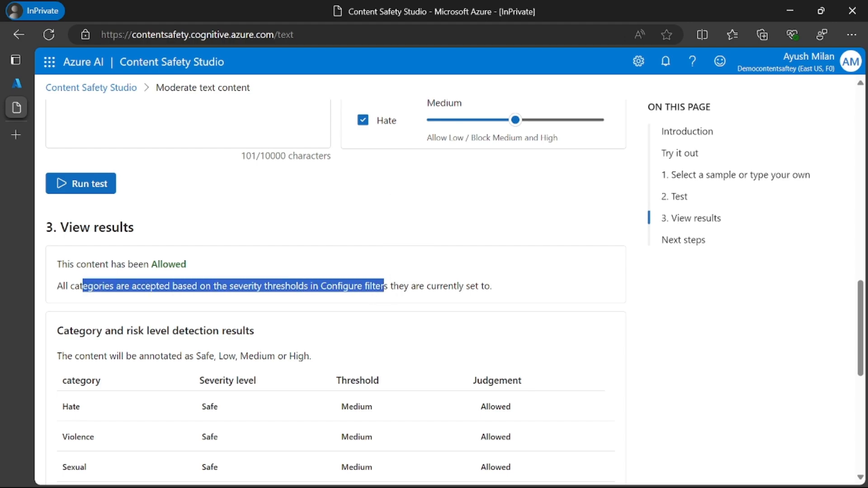
scroll(385, 286, "up", 9)
scroll(481, 194, "down", 5)
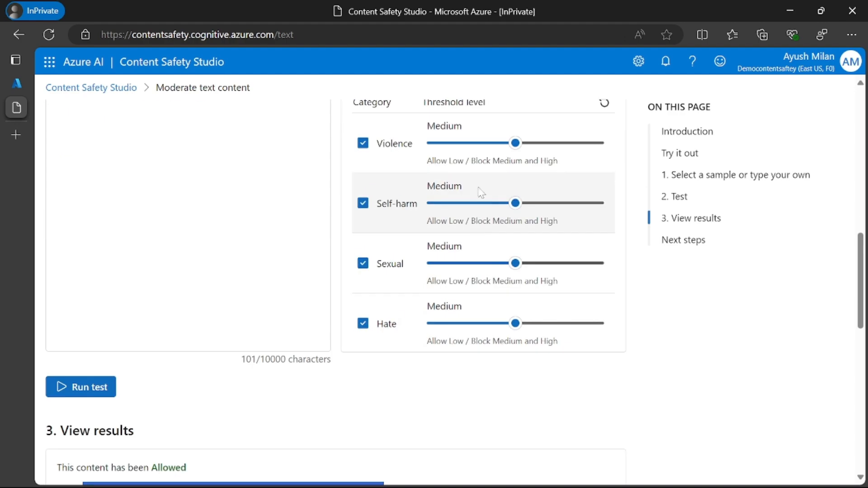
scroll(471, 449, "up", 3)
scroll(471, 449, "down", 6)
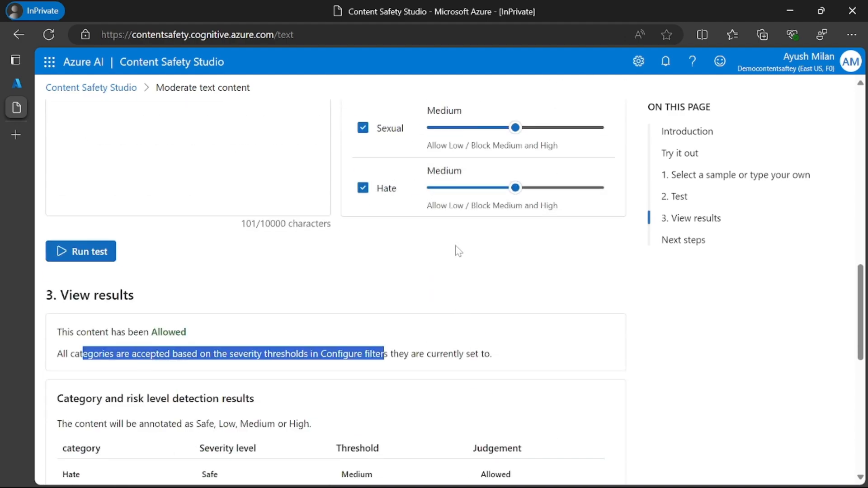
scroll(352, 275, "down", 3)
scroll(264, 286, "down", 2)
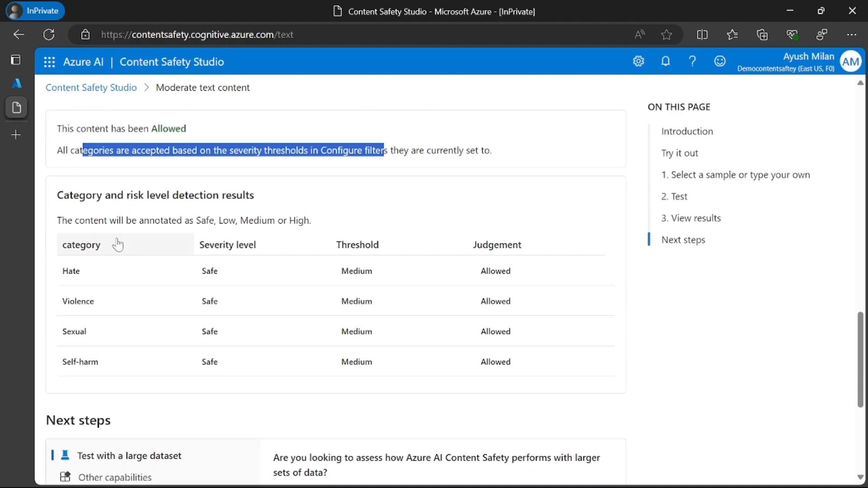
Step: Examine the category and risk level detection results, comparing each category's severity level, threshold and judgement
left_click_drag(58, 195, 297, 310)
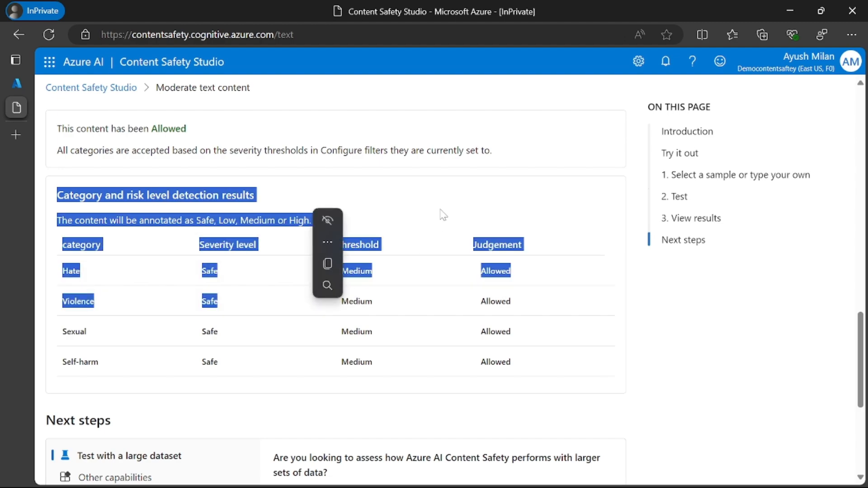
left_click(302, 180)
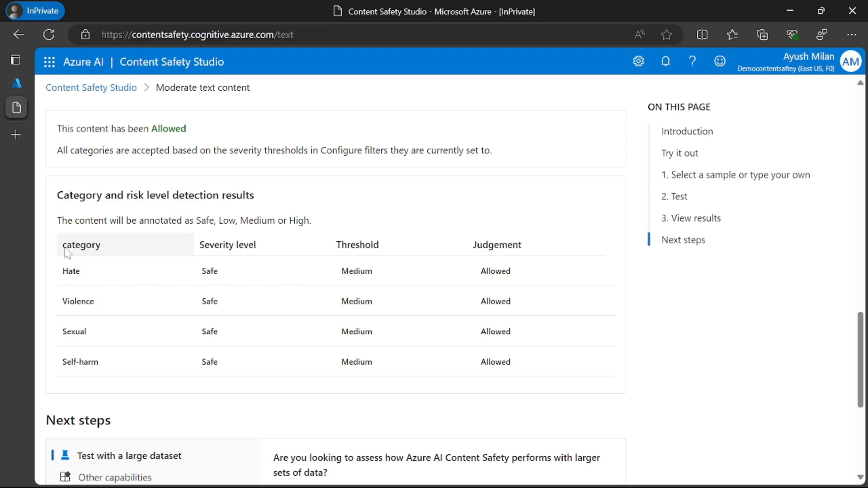
double_click(72, 271)
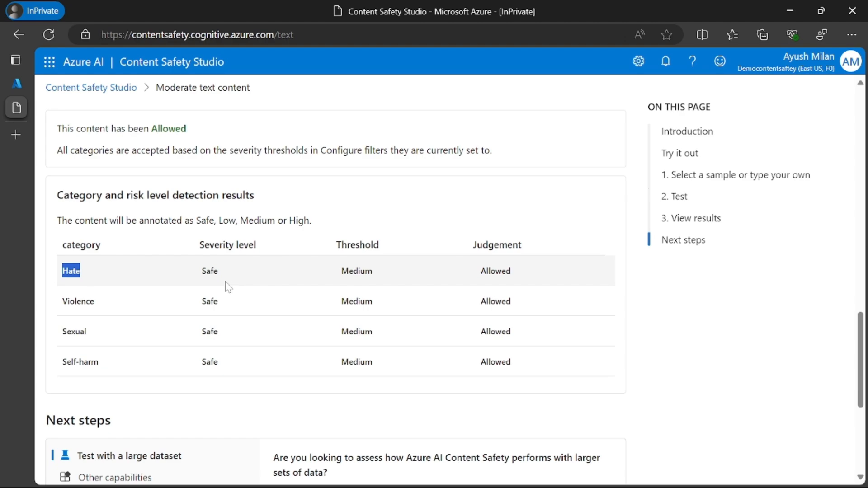
double_click(233, 272)
double_click(355, 271)
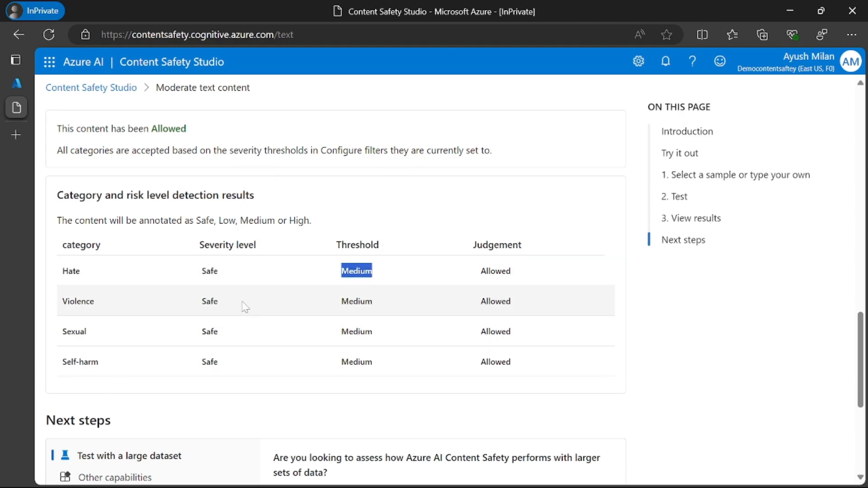
scroll(402, 248, "up", 4)
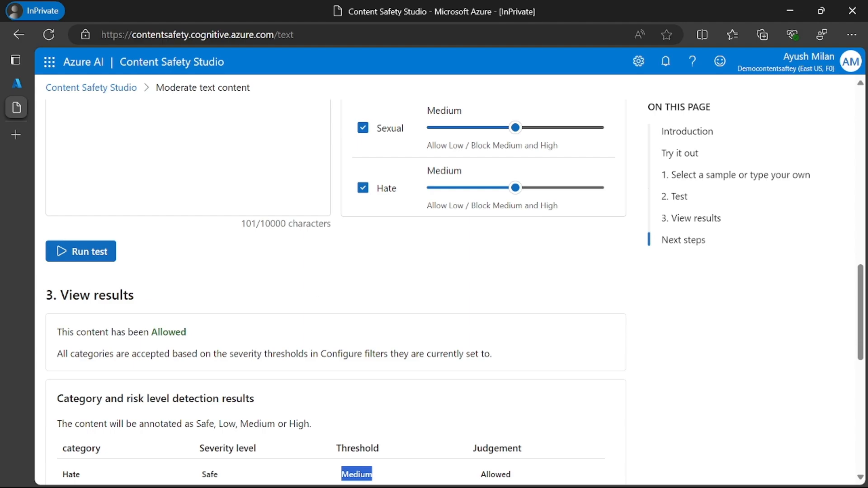
left_click_drag(320, 353, 390, 353)
scroll(291, 350, "down", 3)
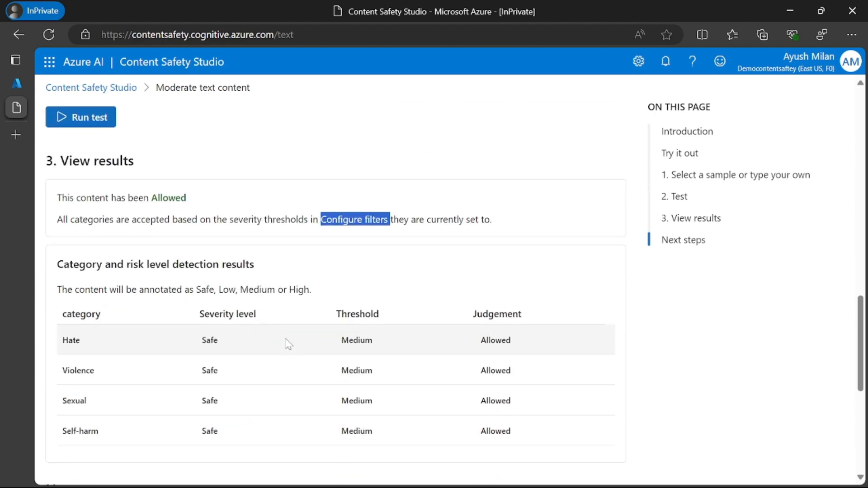
scroll(286, 343, "down", 4)
Step: Load the Violent content with misspelling sample into the test text box and read through its text
scroll(229, 283, "up", 10)
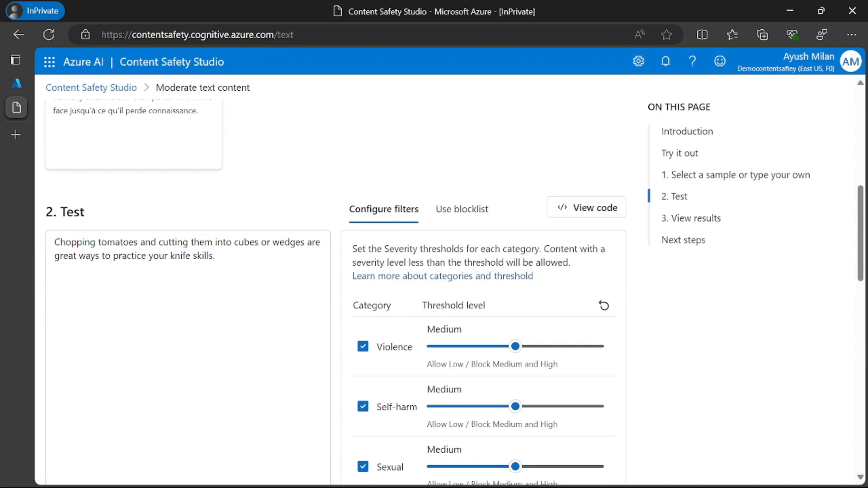
scroll(268, 246, "up", 6)
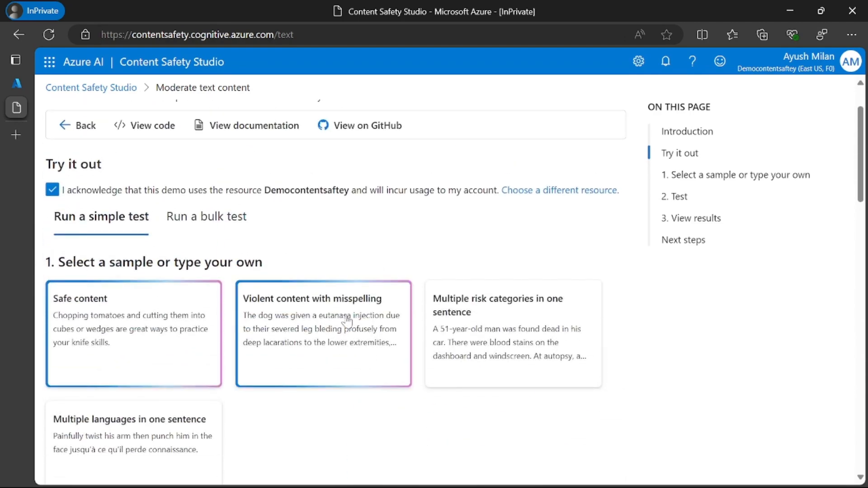
left_click(347, 322)
scroll(326, 316, "down", 6)
scroll(290, 276, "up", 1)
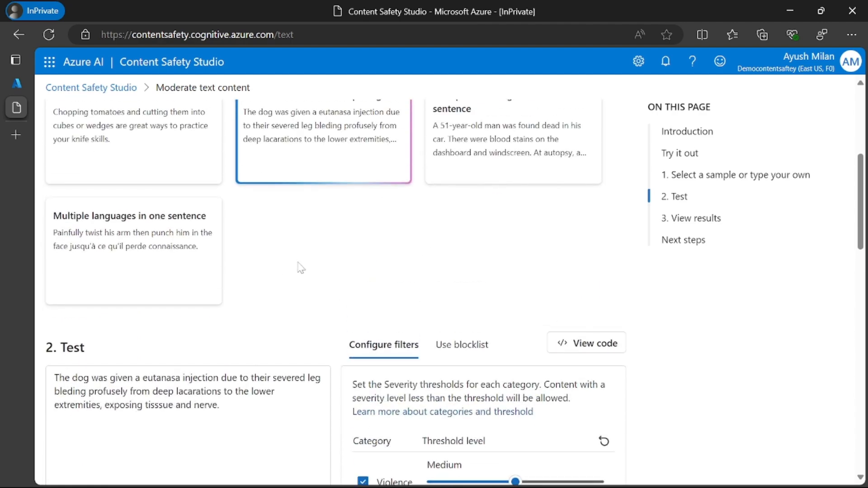
scroll(274, 176, "down", 3)
scroll(142, 285, "up", 4)
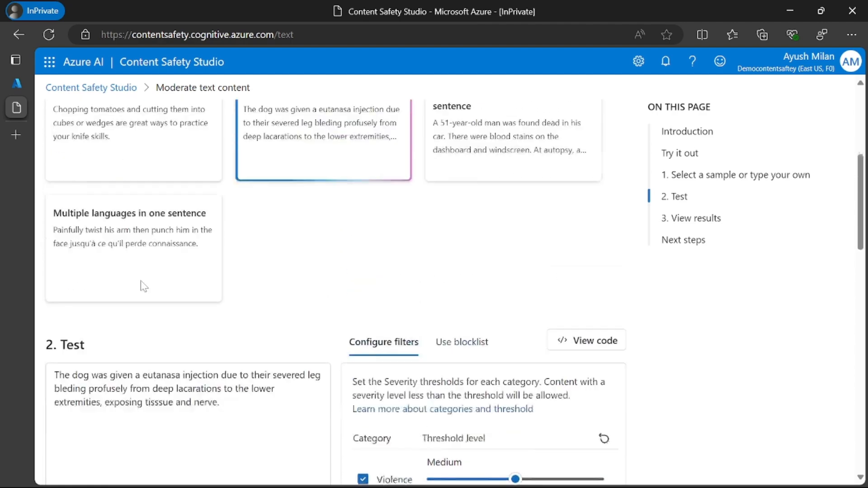
scroll(217, 223, "down", 4)
left_click_drag(54, 243, 127, 256)
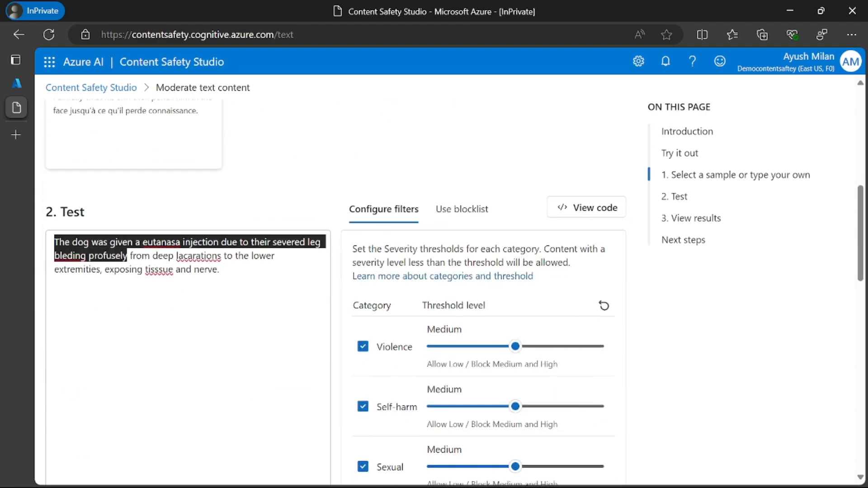
left_click(217, 256)
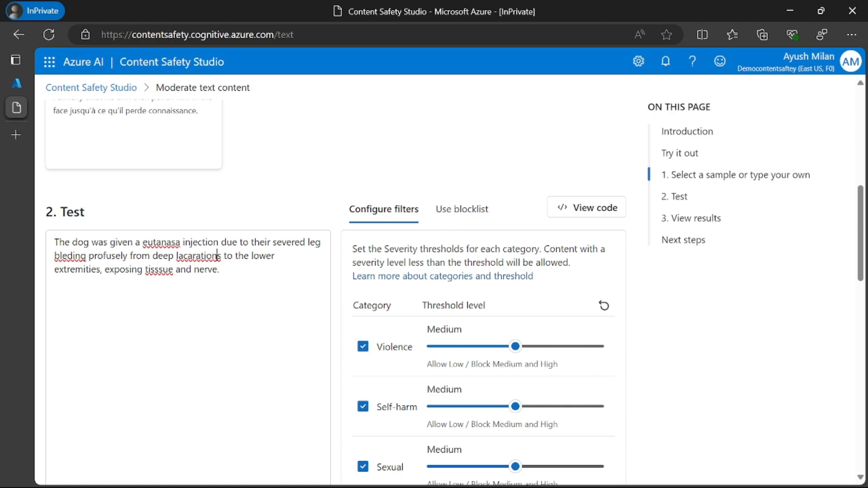
Step: Run the test on the Violent content with misspelling sample and check the verdict and its reason in the results
scroll(217, 256, "down", 3)
scroll(217, 256, "up", 1)
scroll(173, 291, "down", 6)
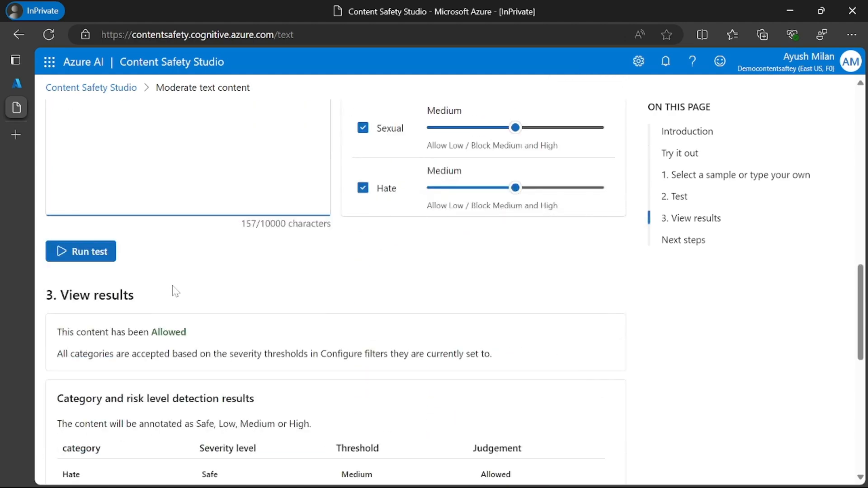
left_click(81, 250)
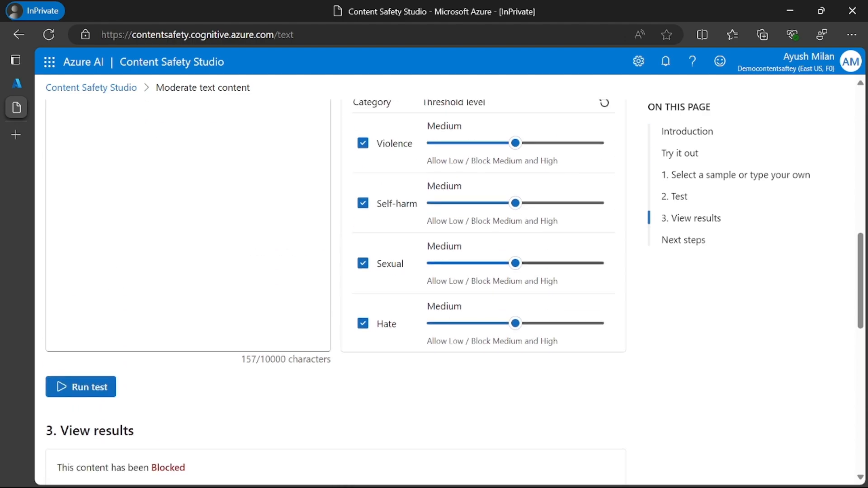
left_click_drag(84, 336, 196, 334)
scroll(196, 334, "down", 2)
left_click_drag(103, 286, 236, 289)
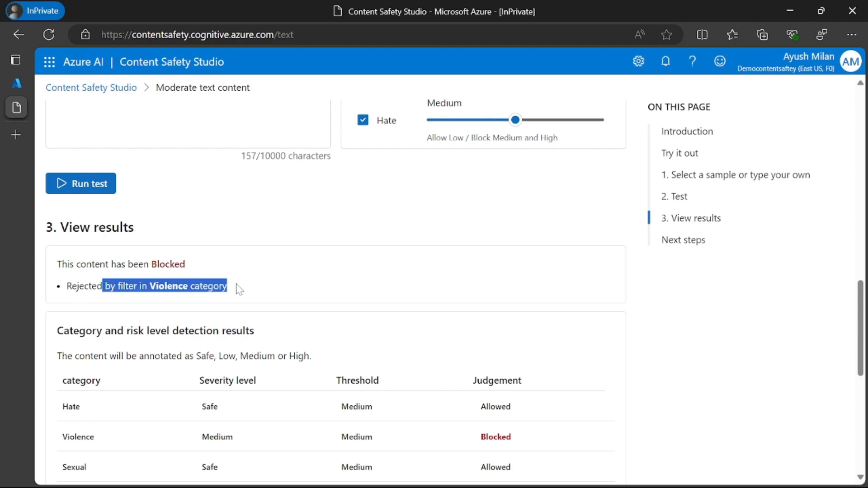
double_click(168, 286)
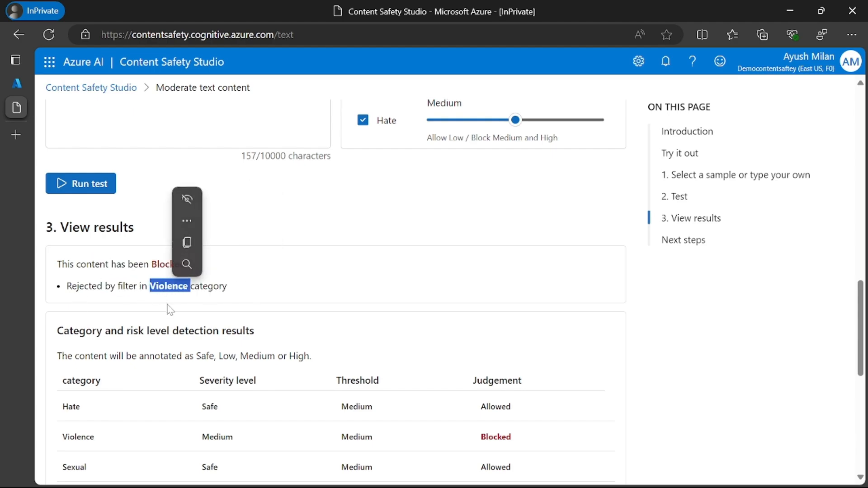
Step: Examine the Violence row of the detection results, comparing its severity level, threshold and judgement
scroll(171, 306, "down", 3)
double_click(80, 302)
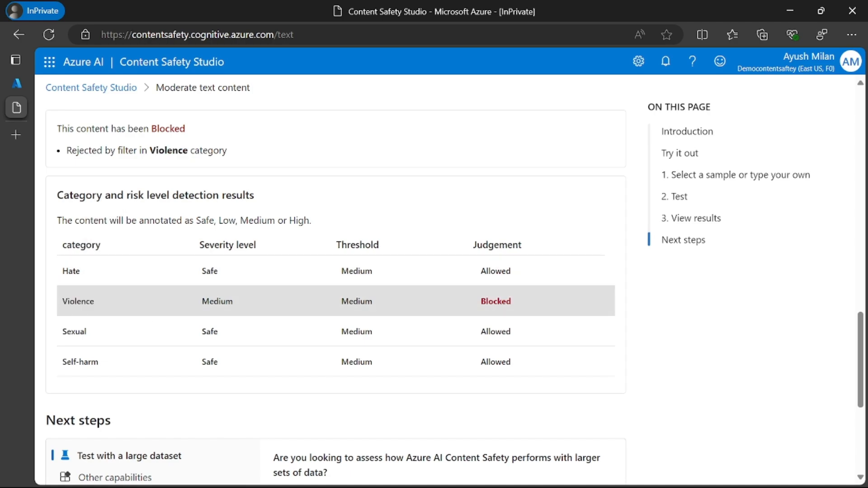
double_click(217, 302)
double_click(360, 301)
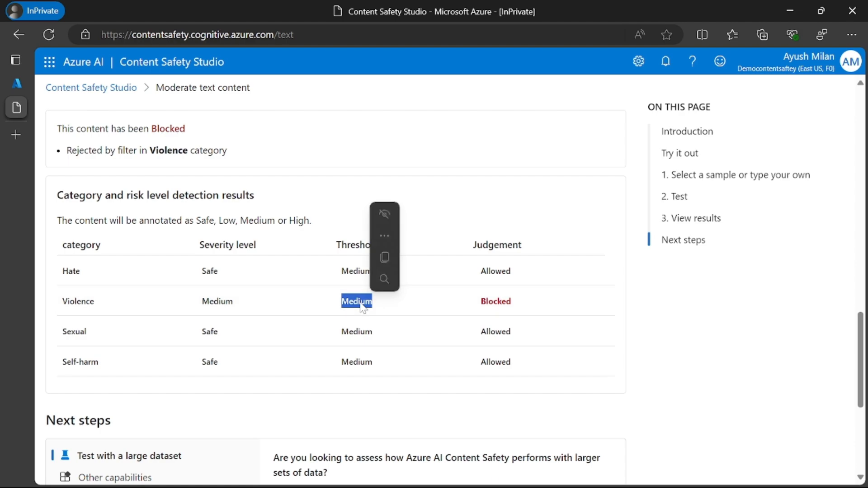
left_click(204, 289)
double_click(496, 301)
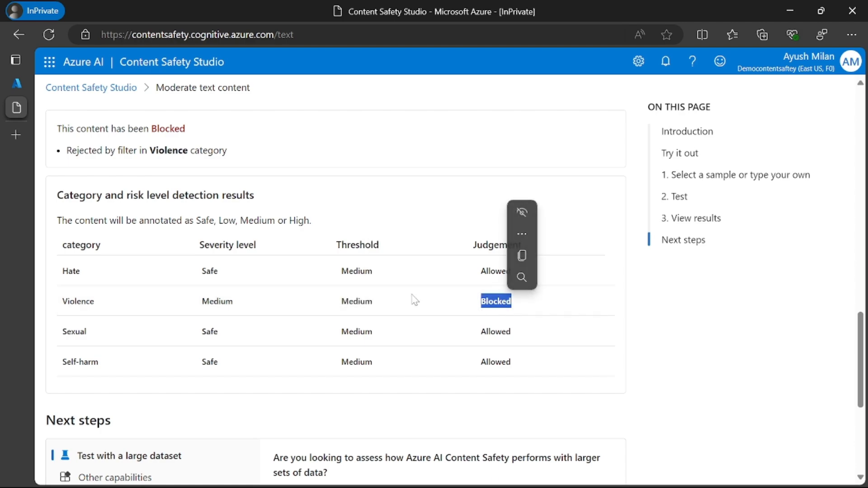
Step: Review the misspelled violent sample text and its filter thresholds against the category and risk level detection results
scroll(413, 300, "up", 3)
scroll(333, 255, "up", 5)
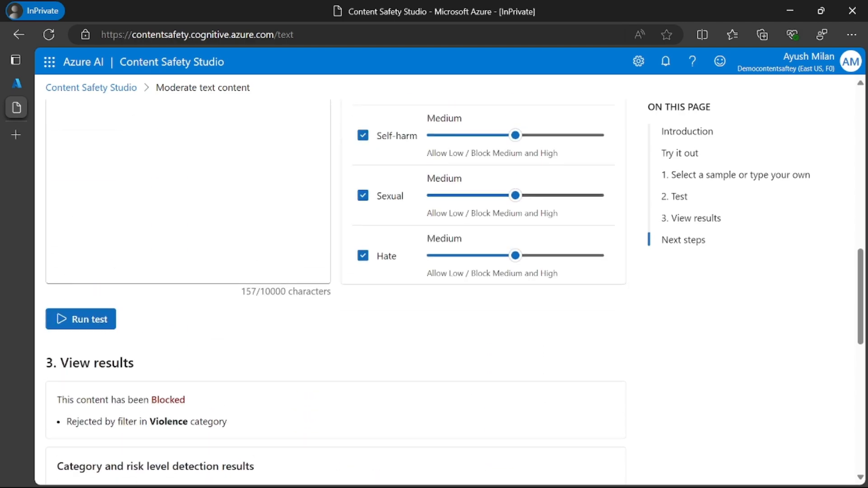
scroll(335, 254, "up", 4)
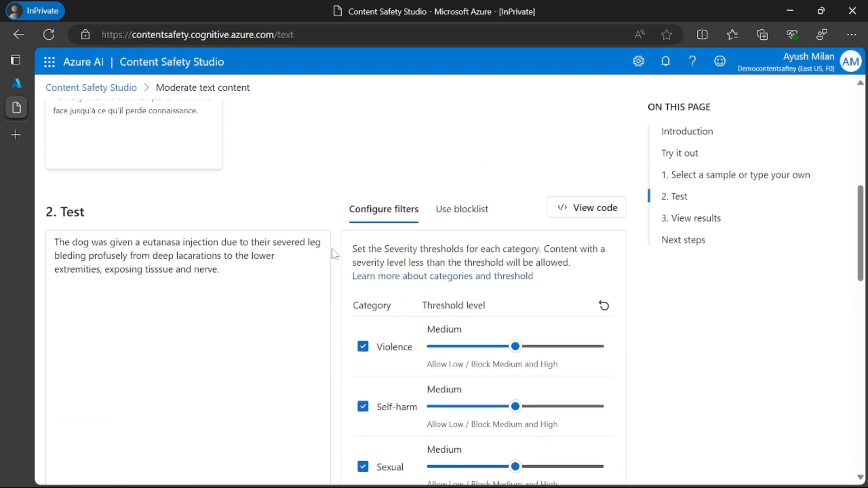
scroll(335, 254, "down", 7)
scroll(210, 217, "down", 5)
scroll(211, 217, "up", 4)
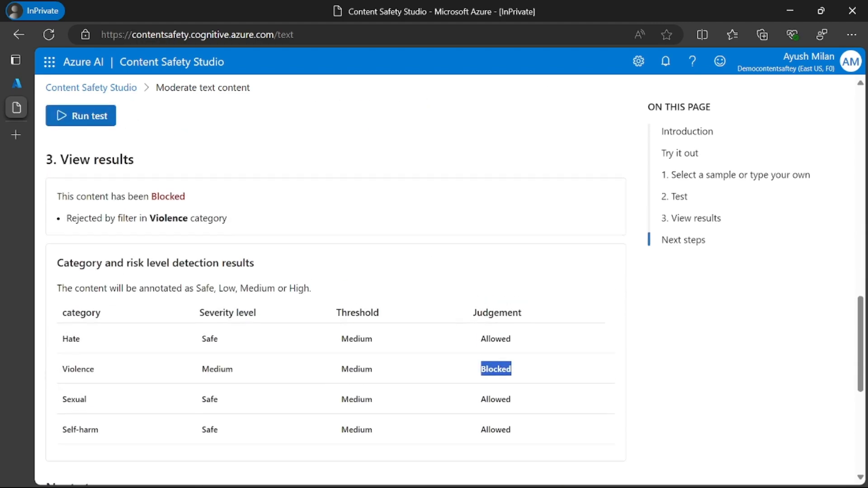
scroll(209, 280, "down", 2)
scroll(209, 280, "down", 2)
Step: Replace the test text with "I will kill you." and run the test
scroll(209, 280, "up", 6)
scroll(190, 272, "up", 3)
left_click_drag(219, 270, 36, 238)
key("BackSpace")
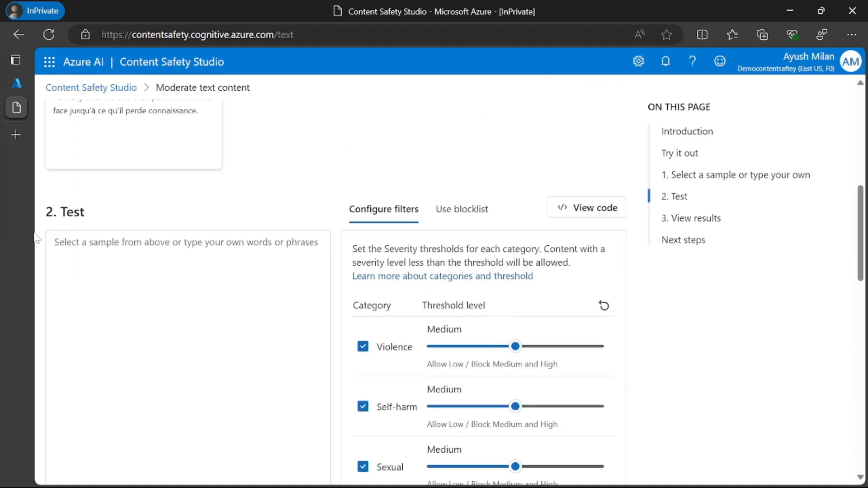
type("I will kill you.")
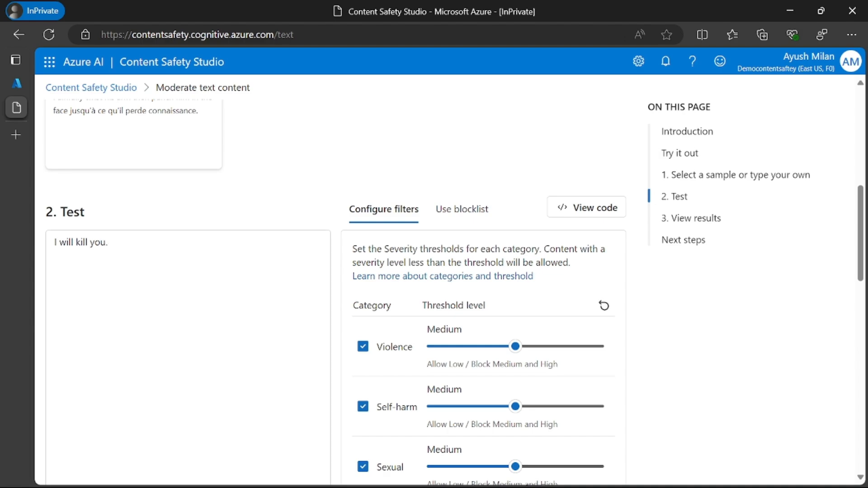
scroll(190, 271, "down", 6)
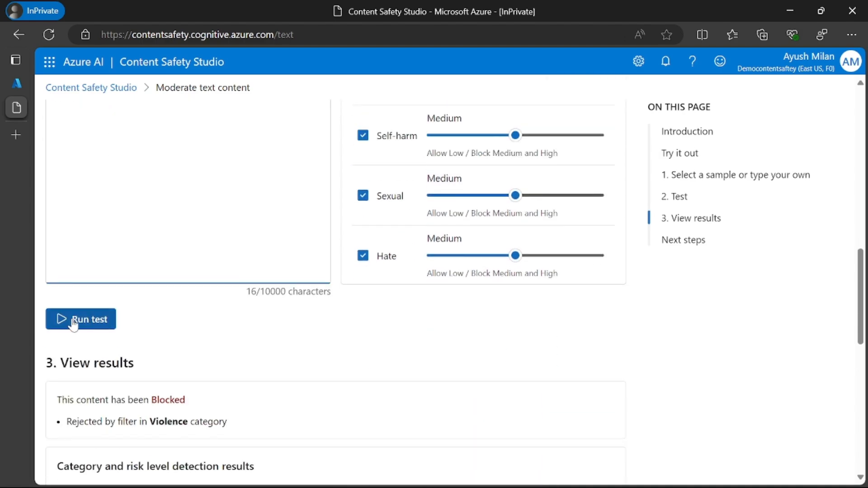
left_click(64, 318)
Step: Check the verdict for the custom text and its Violence entry in the category and risk level detection results
scroll(227, 317, "down", 2)
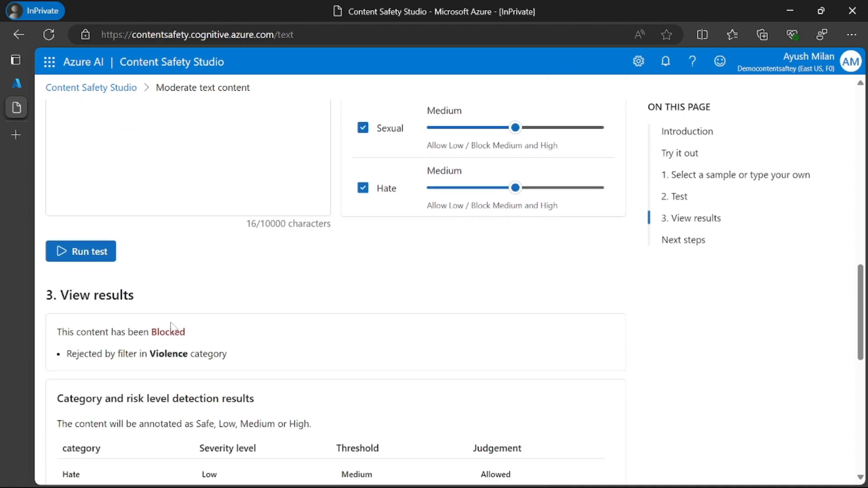
left_click_drag(152, 333, 190, 334)
scroll(276, 353, "down", 5)
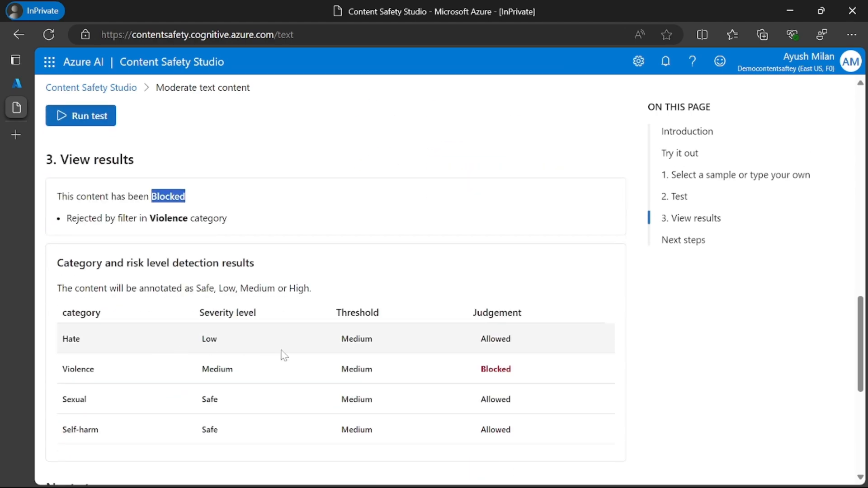
double_click(81, 302)
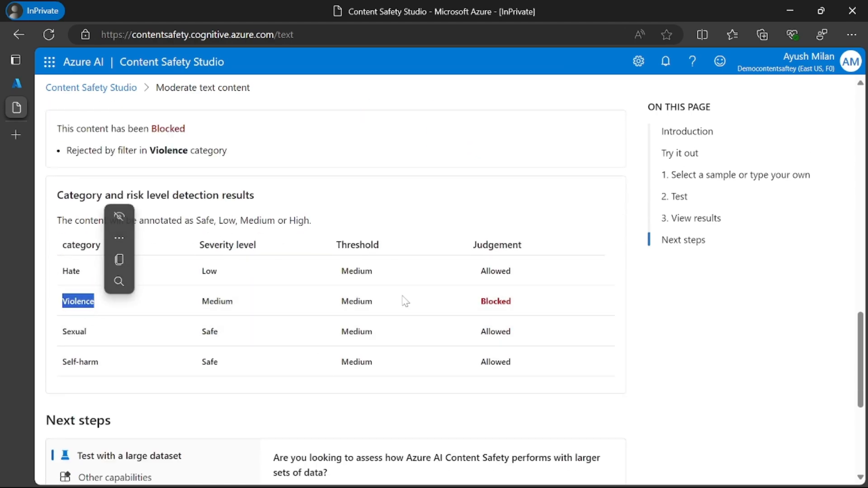
Step: Review the custom test text alongside the available samples and the severity thresholds configured for each category
scroll(296, 277, "up", 4)
scroll(295, 277, "up", 8)
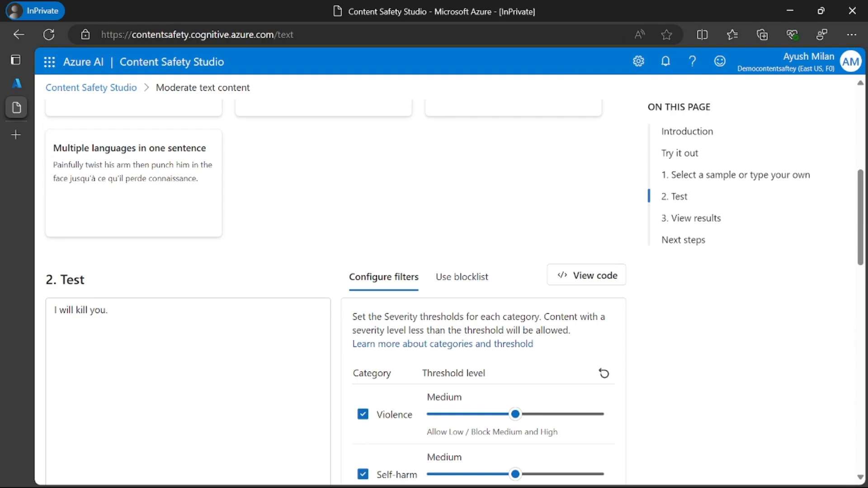
left_click_drag(108, 310, 55, 311)
scroll(223, 301, "up", 9)
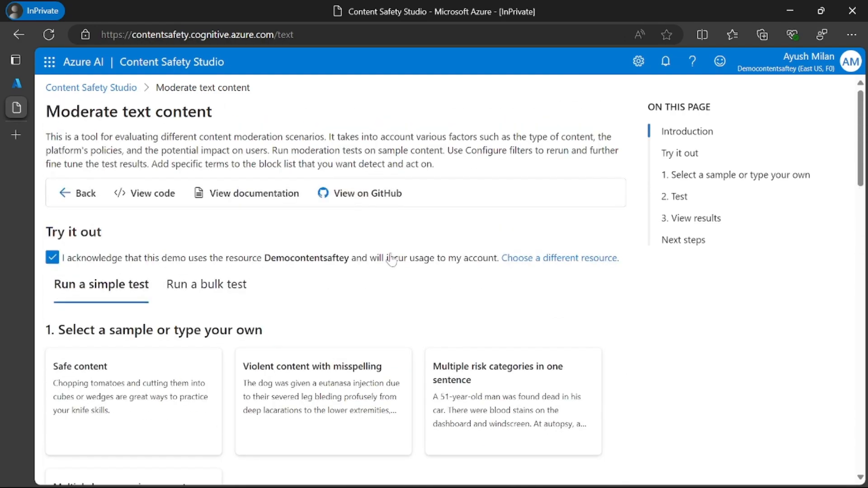
scroll(394, 258, "down", 11)
scroll(354, 285, "down", 2)
scroll(354, 285, "up", 3)
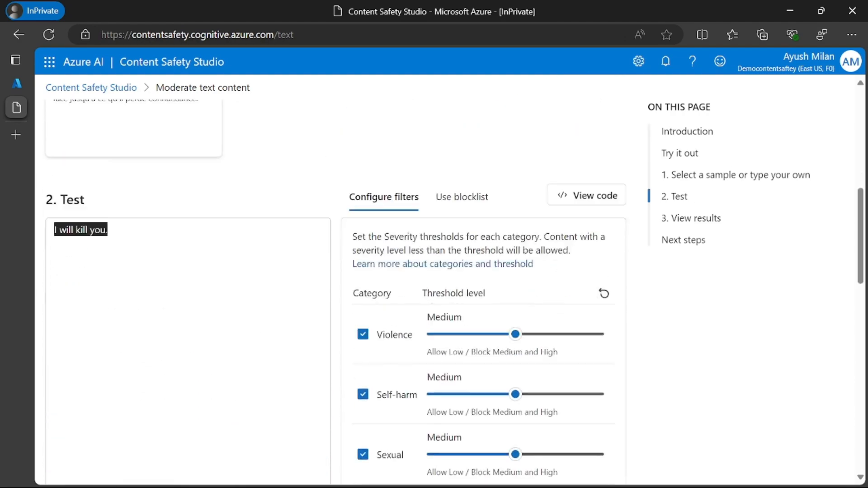
scroll(354, 285, "down", 1)
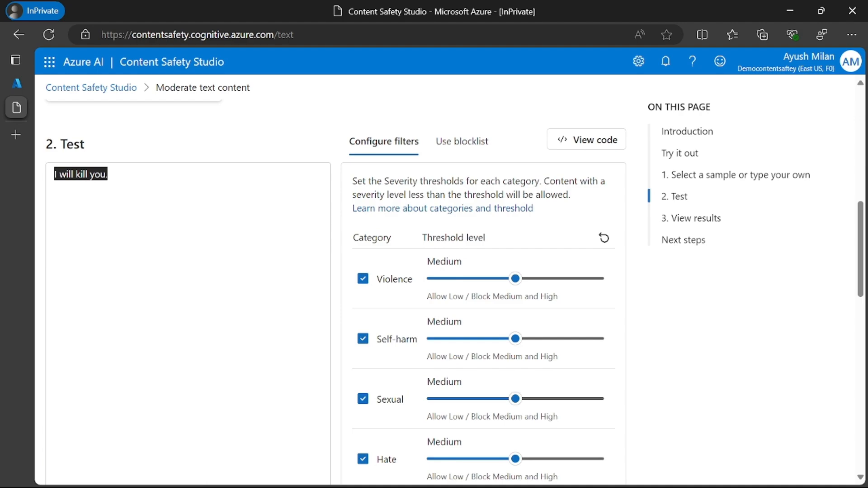
scroll(240, 248, "up", 9)
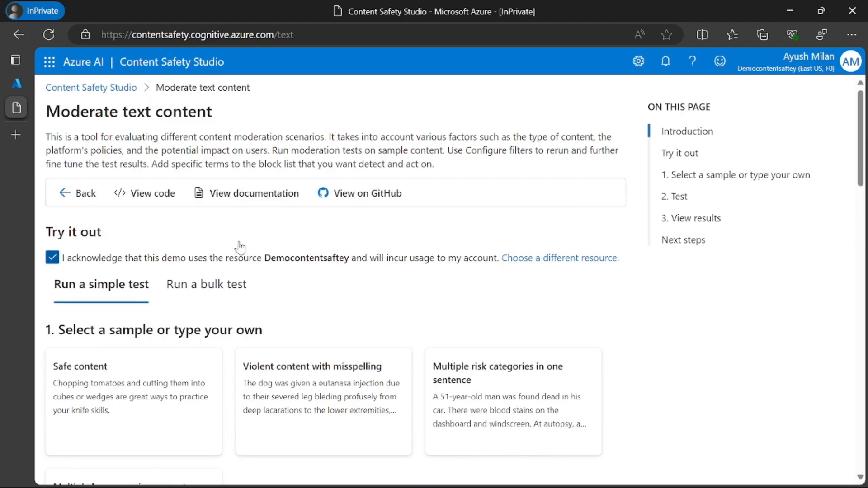
Step: View the C# sample code for text moderation, read through its enumerations, and close it
left_click(152, 196)
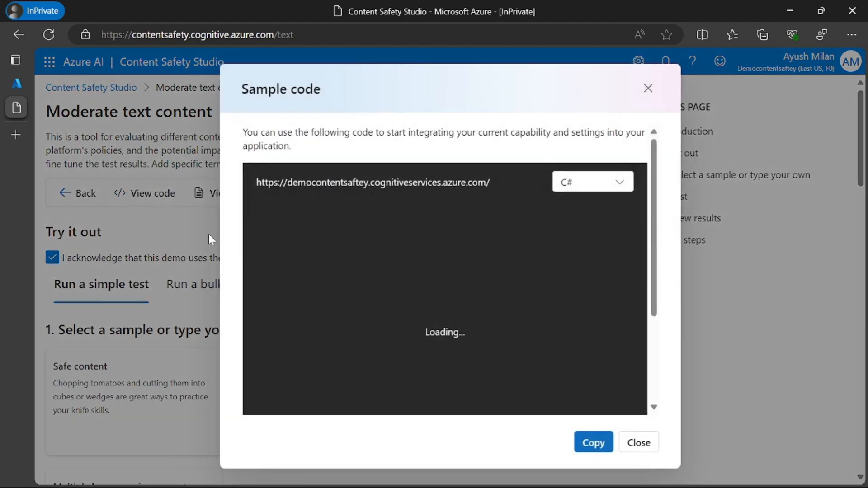
scroll(435, 237, "down", 10)
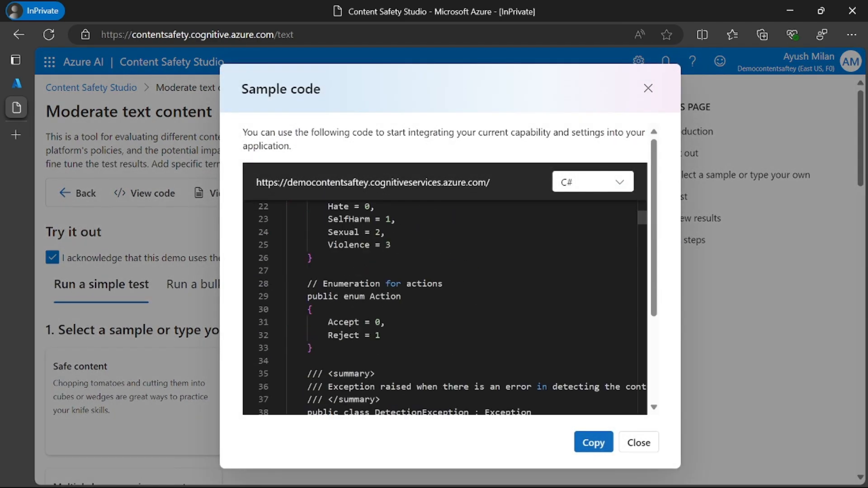
scroll(375, 236, "up", 10)
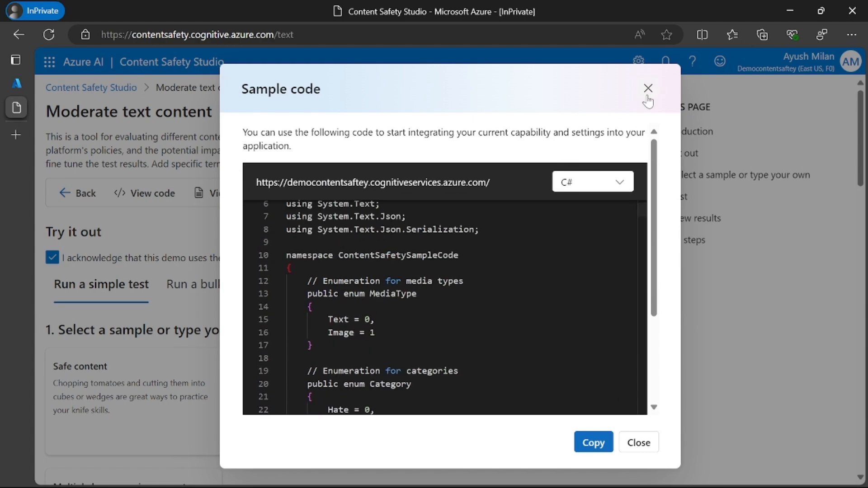
key("Escape")
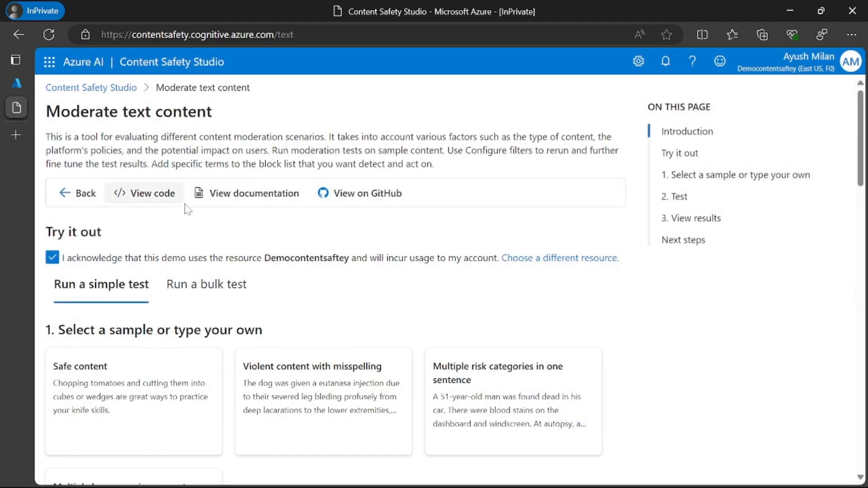
Step: Reopen the sample code, check which programming languages it is offered in, and close it without changing the language
left_click(156, 199)
left_click(597, 182)
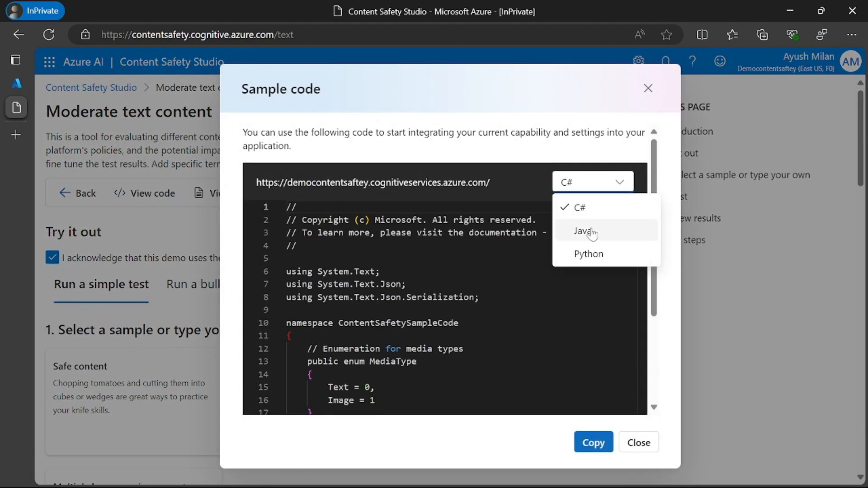
left_click(482, 151)
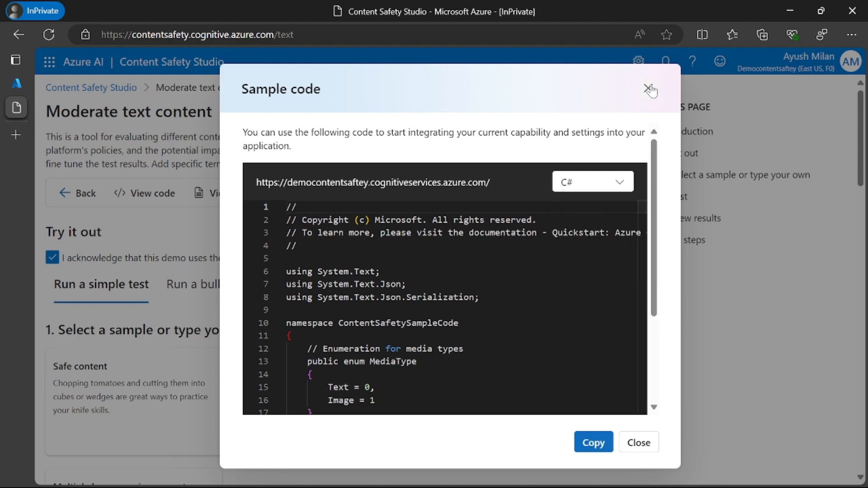
left_click(648, 87)
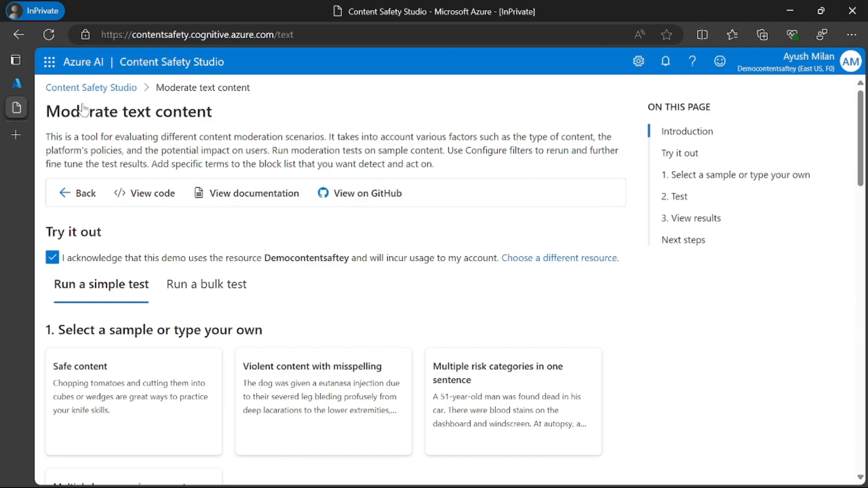
Step: Switch to the Azure portal and view the Keys and Endpoint page of the Democontentsaftey resource
left_click(16, 83)
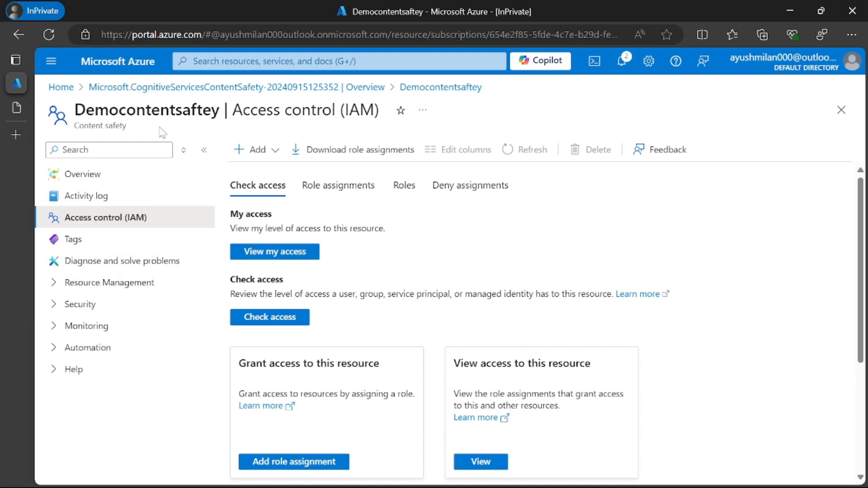
left_click_drag(83, 126, 131, 133)
left_click(114, 135)
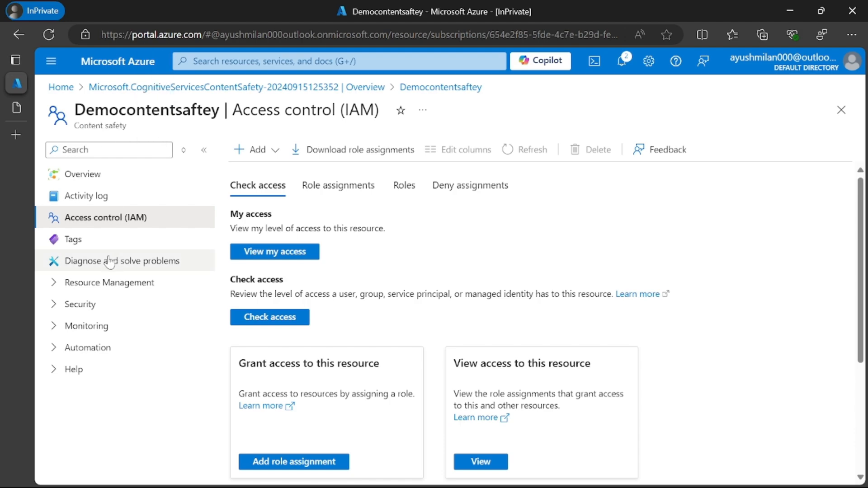
left_click(57, 283)
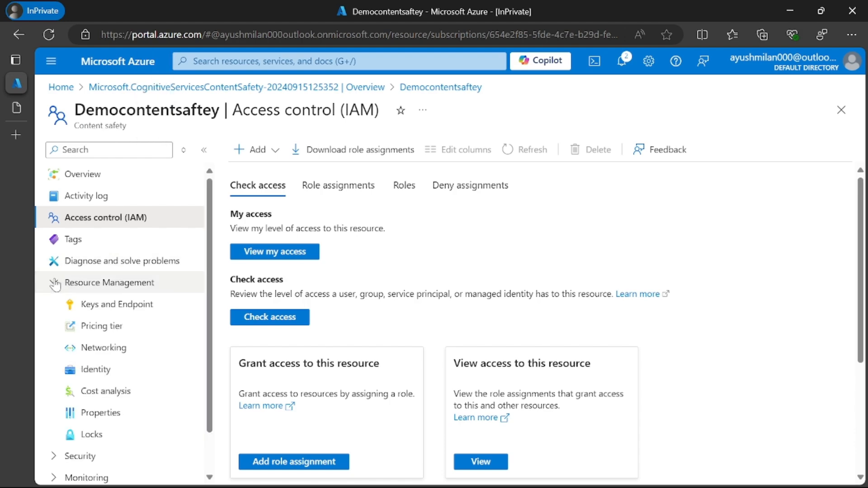
left_click(103, 312)
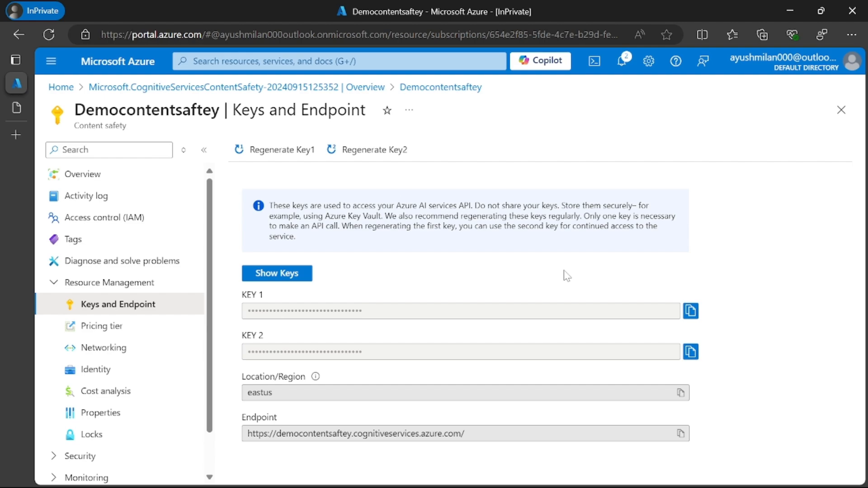
Step: Return to Content Safety Studio and look over the text moderation page and its sample cards
left_click(18, 108)
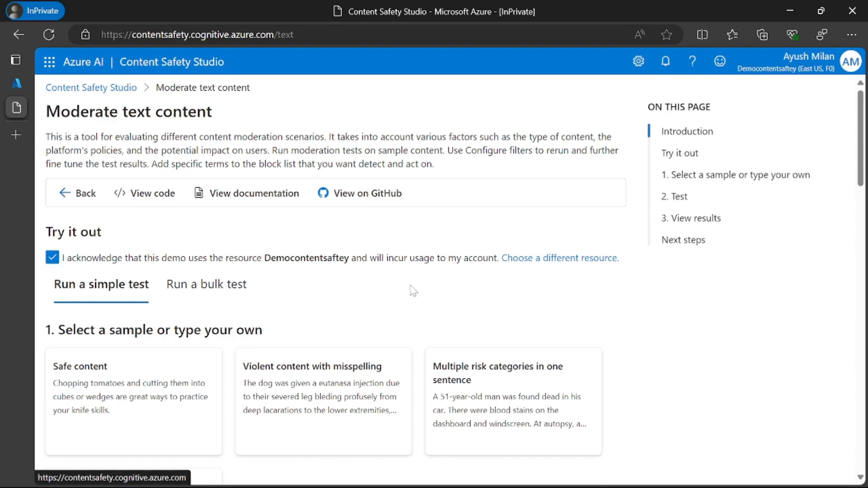
scroll(425, 273, "down", 5)
scroll(292, 296, "up", 3)
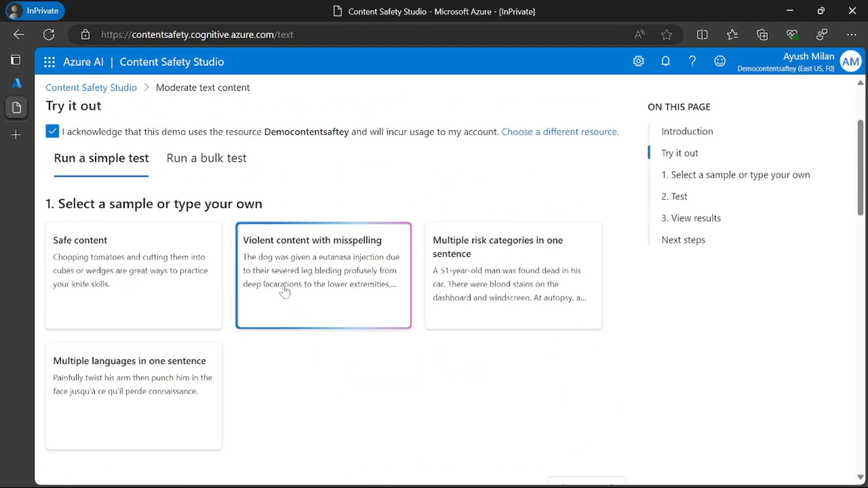
scroll(285, 291, "down", 7)
scroll(323, 232, "up", 9)
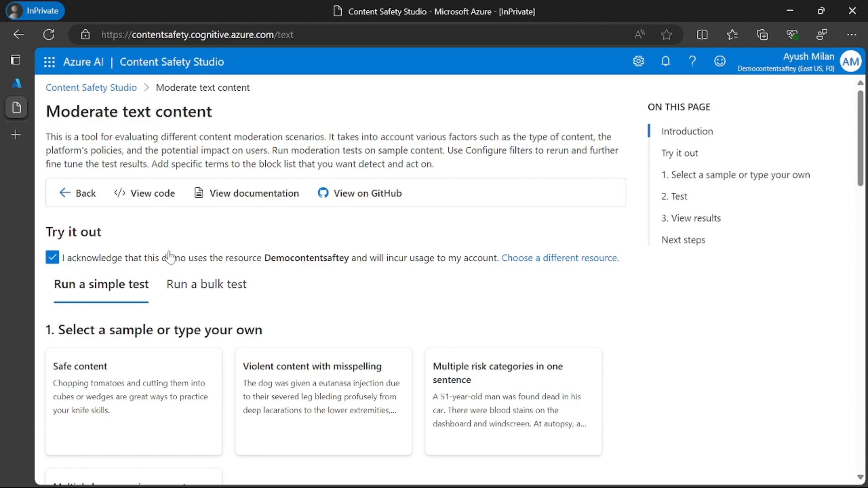
Step: Switch to the Azure portal, view the Democontentsaftey overview, and open the list of resource groups from the home page
left_click(18, 85)
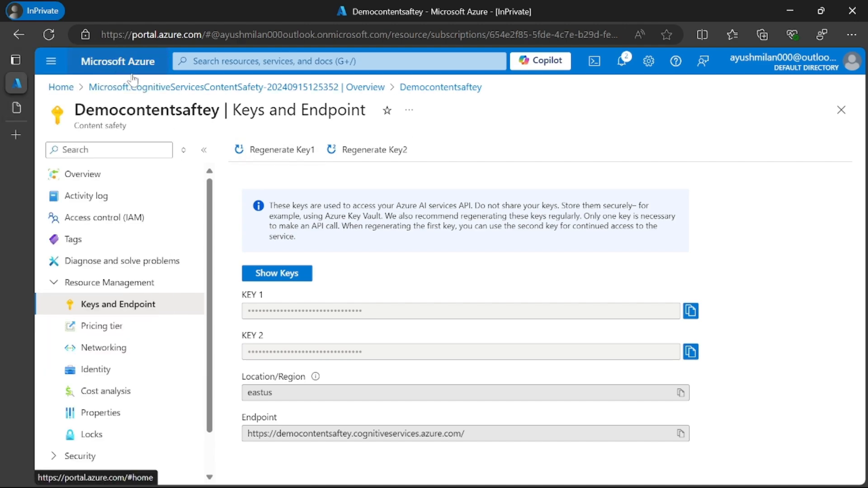
left_click(130, 181)
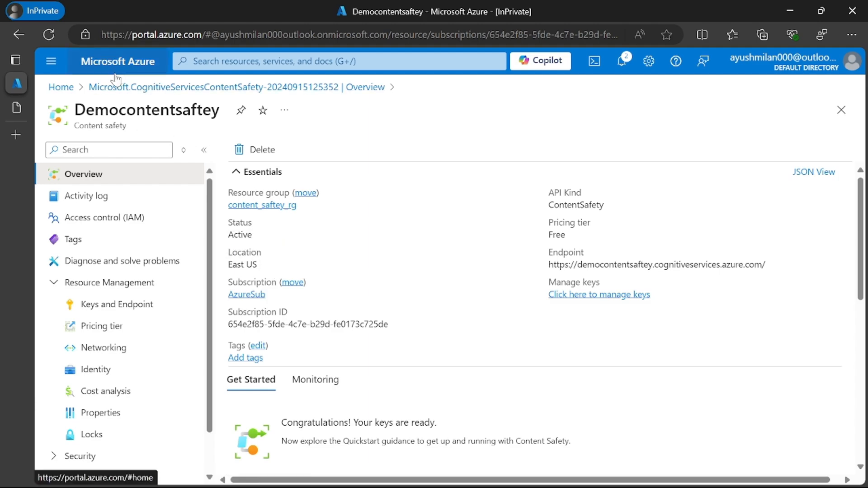
left_click(136, 67)
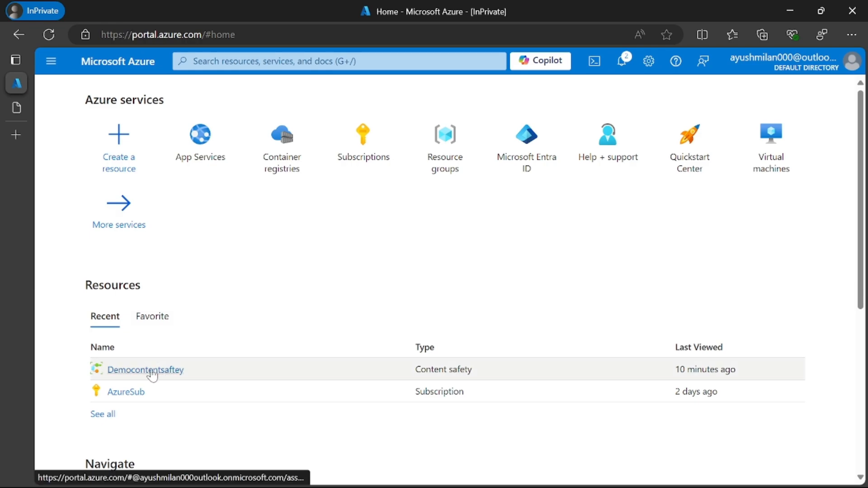
left_click(445, 144)
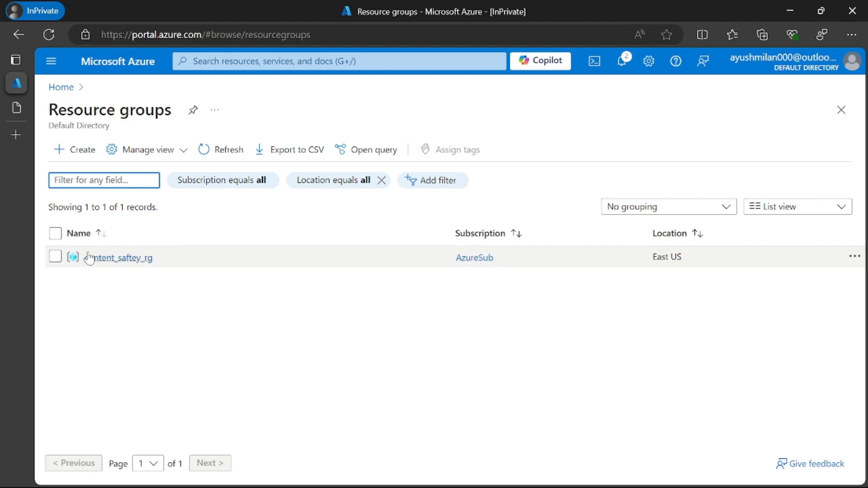
Step: Open the content_saftey_rg resource group and delete it with its Democontentsaftey resource, entering content_saftey_rg as the confirmation name
left_click(116, 261)
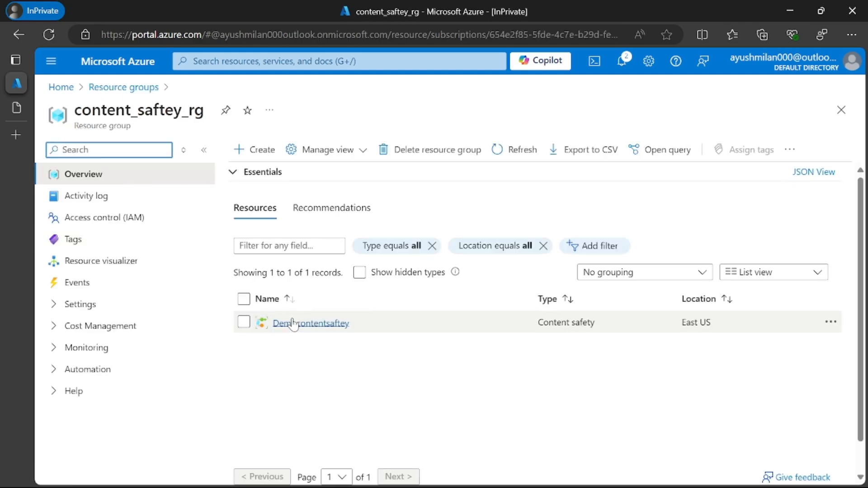
left_click_drag(538, 323, 595, 323)
left_click(508, 348)
left_click(401, 150)
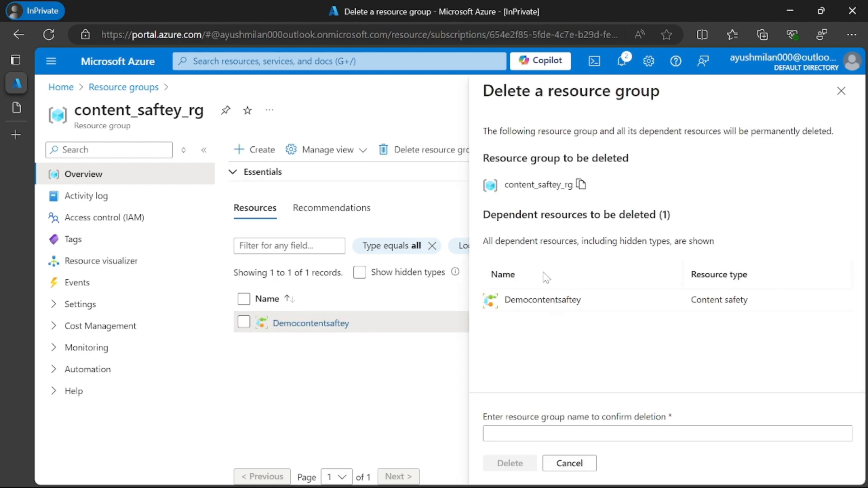
left_click(548, 433)
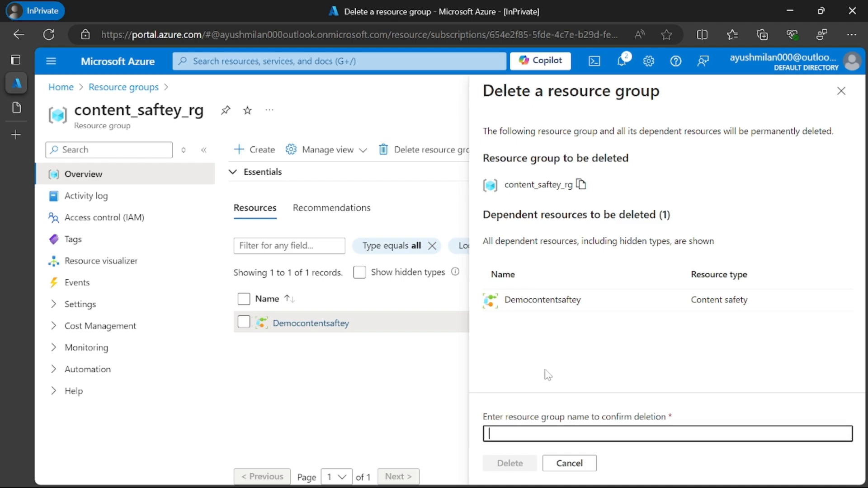
left_click(582, 185)
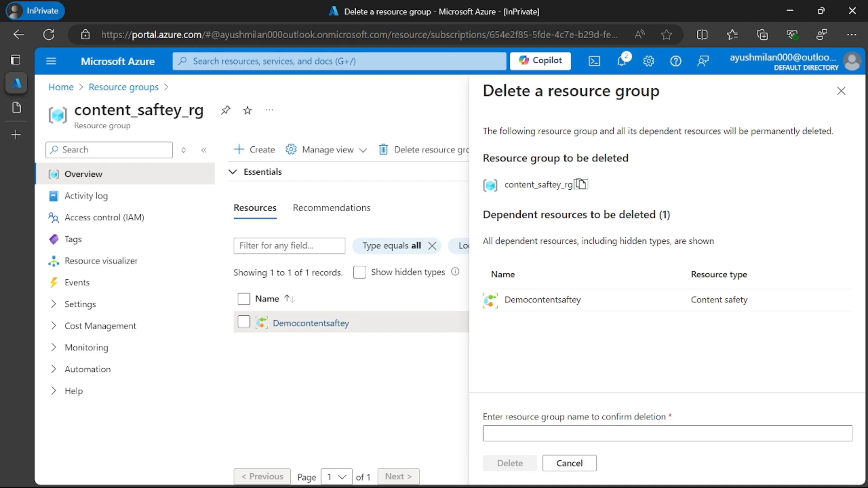
left_click(556, 434)
key("ctrl+v")
left_click(512, 464)
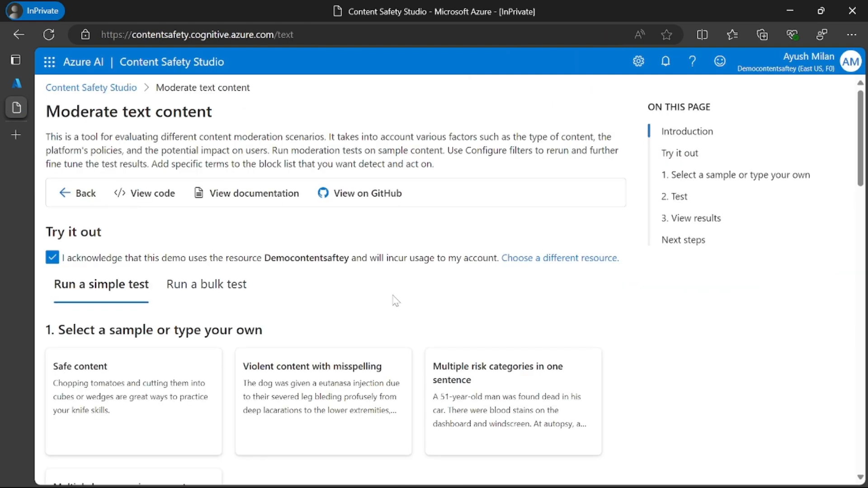
Step: Switch to Content Safety Studio and review the text moderation page from the samples down to the filter settings and test results
scroll(357, 303, "down", 15)
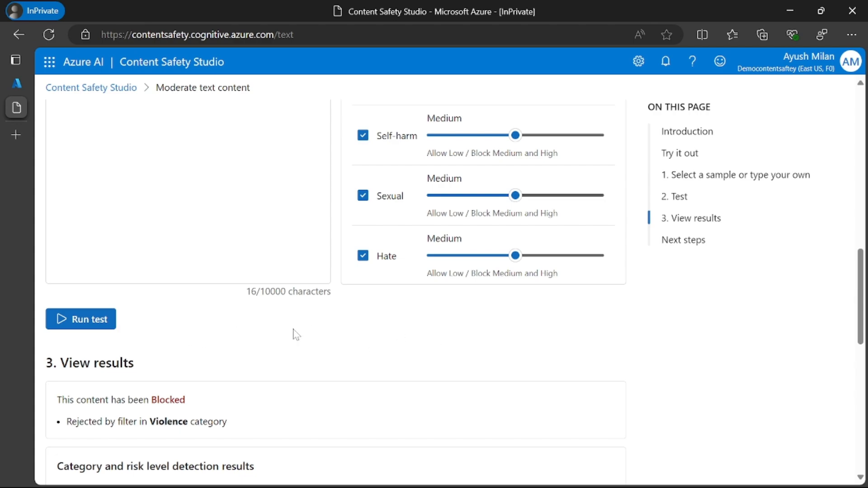
scroll(208, 338, "up", 15)
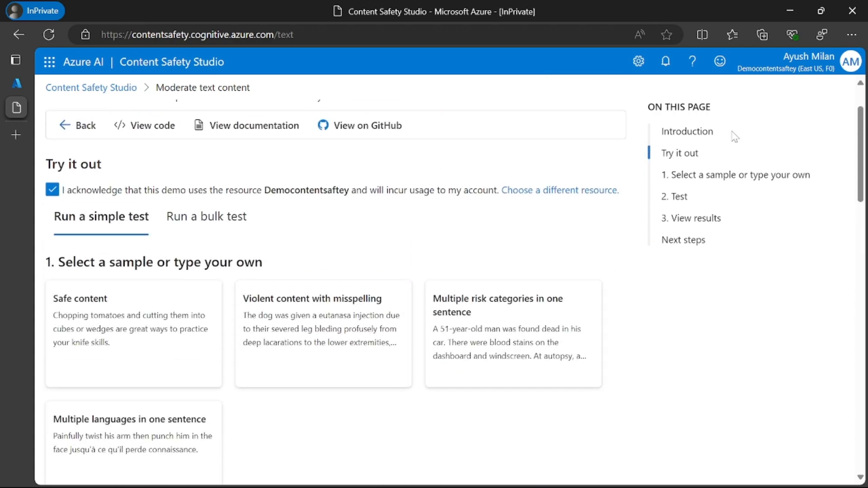